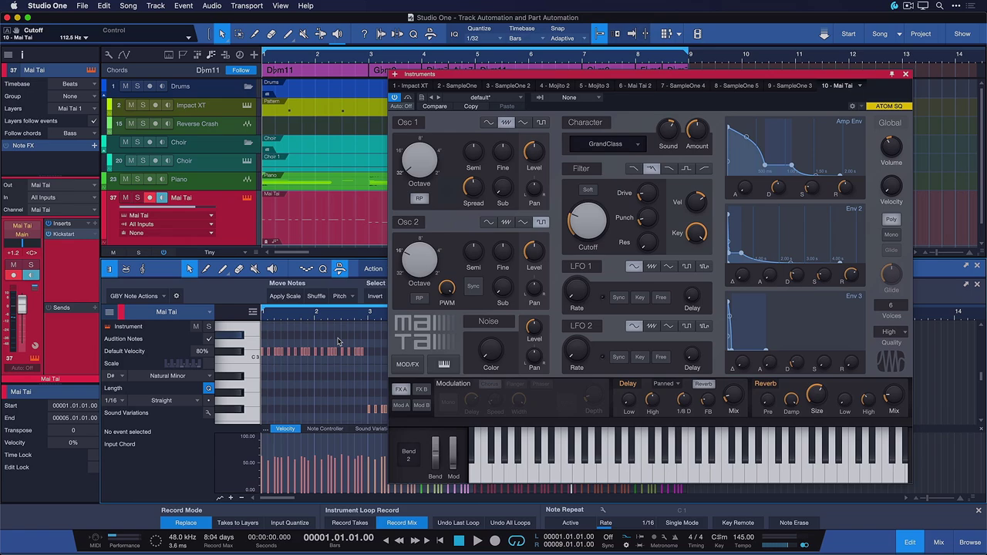
- Lower the Mai Tai filter cutoff to 50.82 Hz during and after playback, and show the Cutoff automation envelope on the track
{"action": "key", "text": "space"}
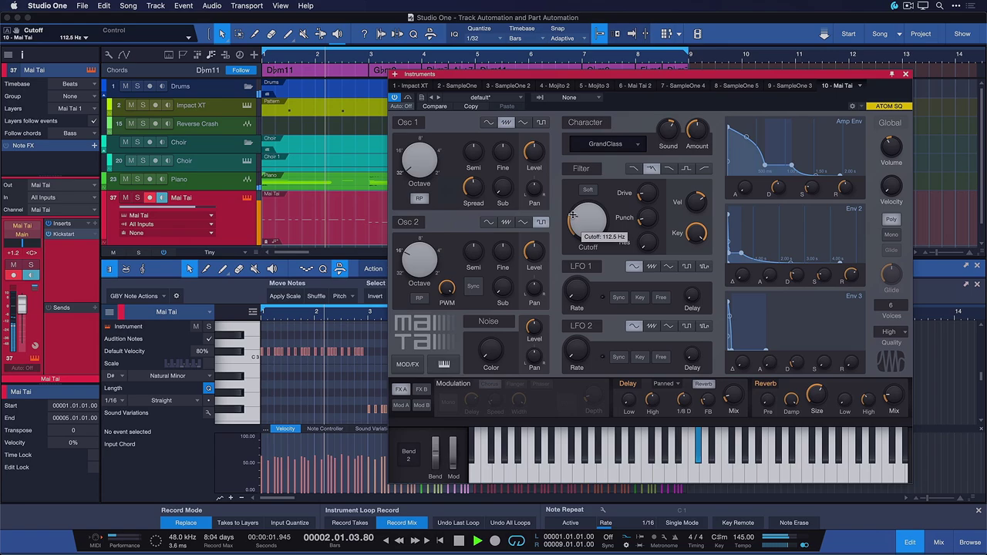
{"action": "mouse_move", "coordinate": [573, 215]}
{"action": "left_mouse_down"}
{"action": "mouse_move", "coordinate": [575, 206]}
{"action": "mouse_move", "coordinate": [580, 241]}
{"action": "mouse_move", "coordinate": [579, 210]}
{"action": "mouse_move", "coordinate": [575, 233]}
{"action": "mouse_move", "coordinate": [563, 223]}
{"action": "left_mouse_up"}
{"action": "key", "text": "space"}
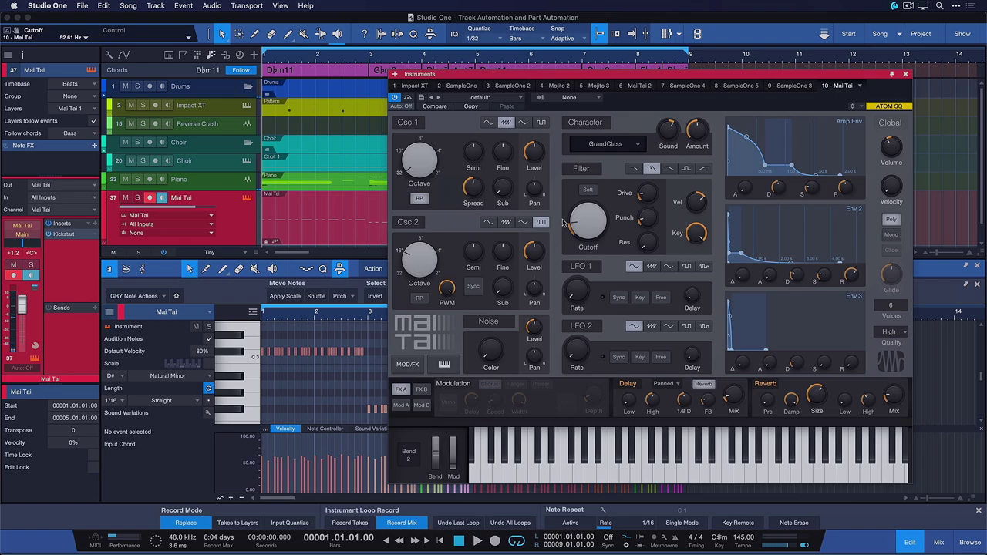
{"action": "left_click_drag", "start_coordinate": [581, 217], "coordinate": [580, 220]}
{"action": "right_click", "coordinate": [590, 233]}
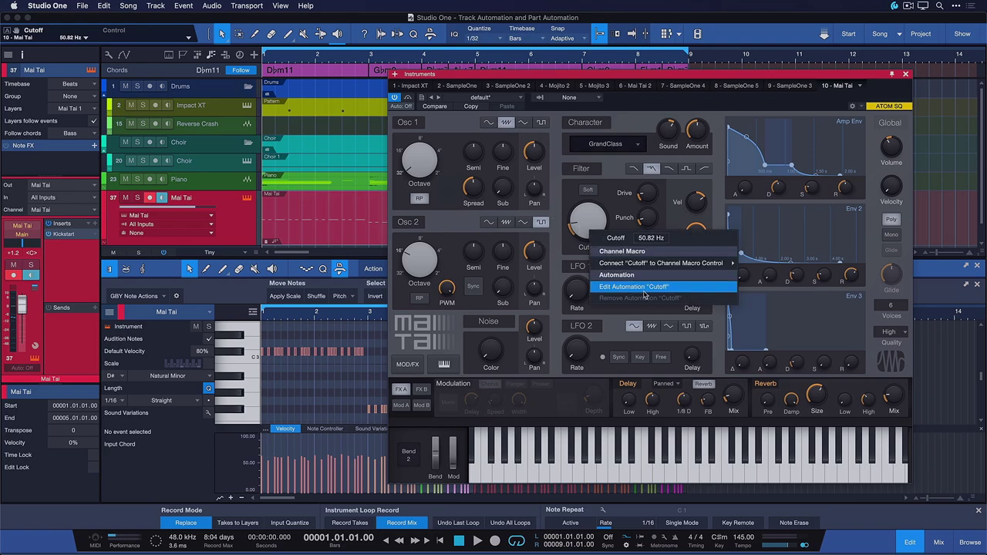
{"action": "left_click", "coordinate": [634, 287]}
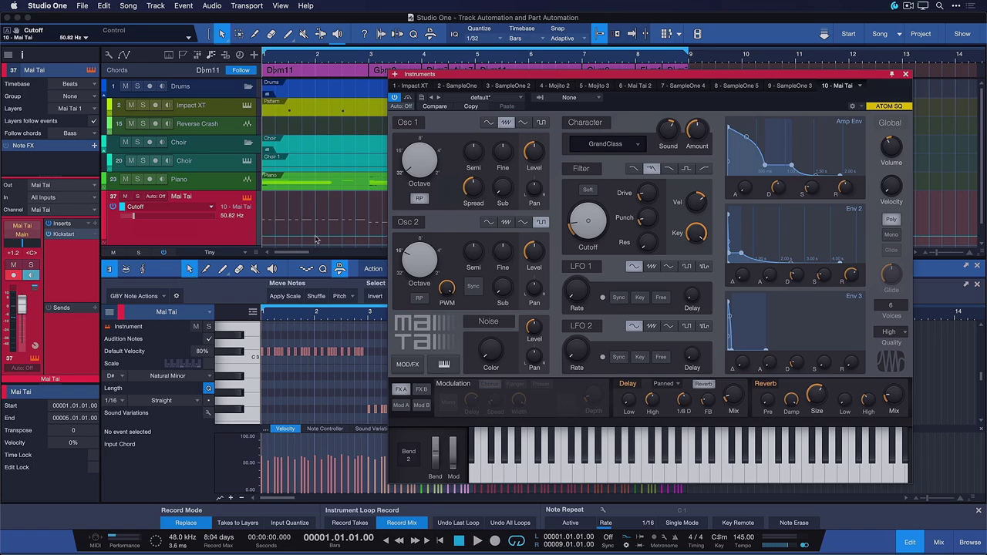
- Add three points to the Cutoff envelope around bar 2 and raise the middle point into a peak
{"action": "left_click", "coordinate": [315, 236]}
{"action": "left_click", "coordinate": [283, 235]}
{"action": "left_click", "coordinate": [350, 241]}
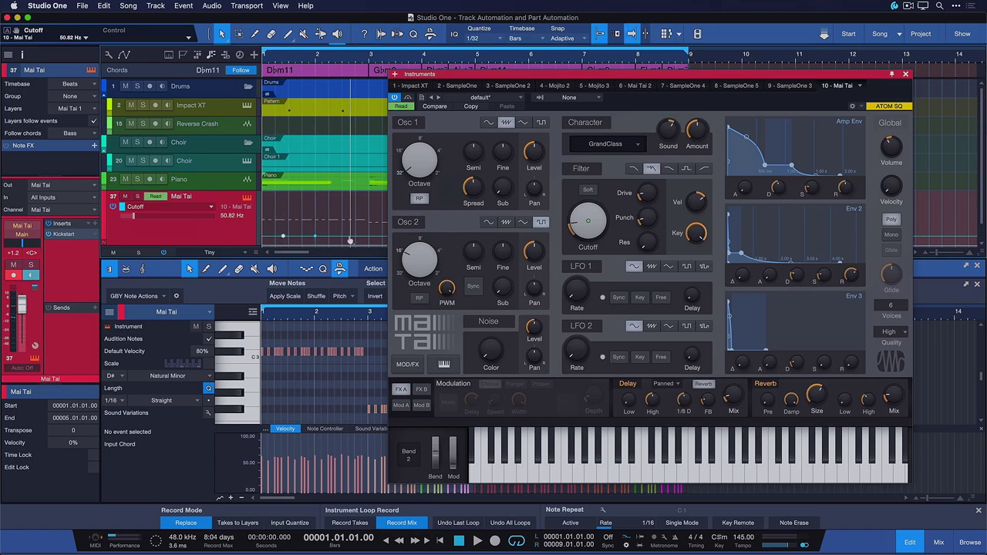
{"action": "left_click_drag", "start_coordinate": [315, 236], "coordinate": [322, 215]}
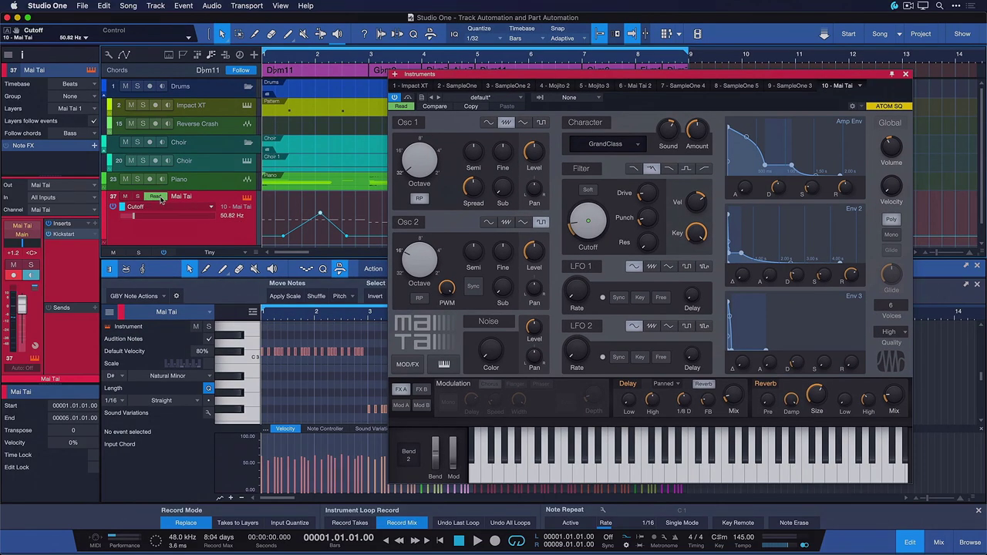
- Check the automation mode options of the Mai Tai track and play the song to hear the Cutoff automation
{"action": "left_click", "coordinate": [156, 198]}
{"action": "left_click", "coordinate": [175, 222]}
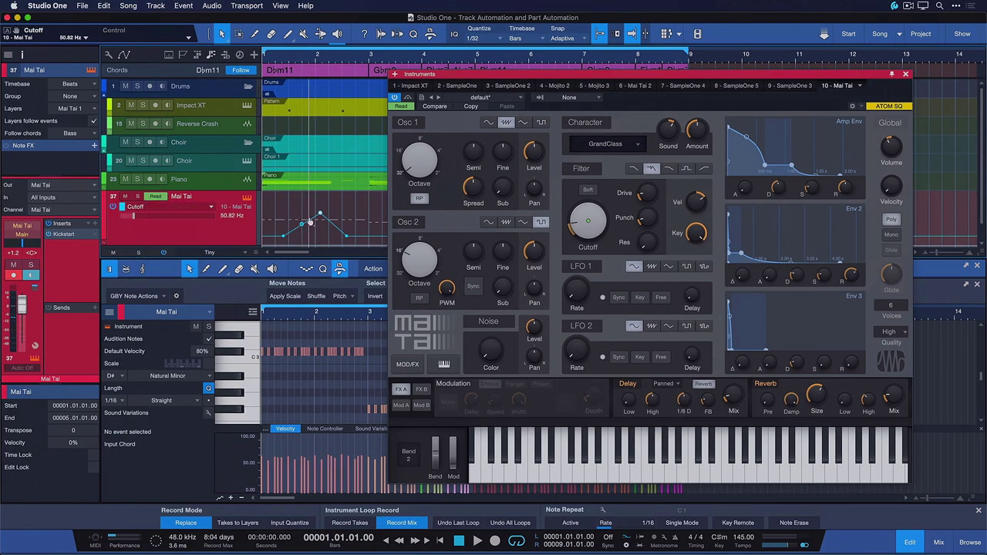
{"action": "key", "text": "space"}
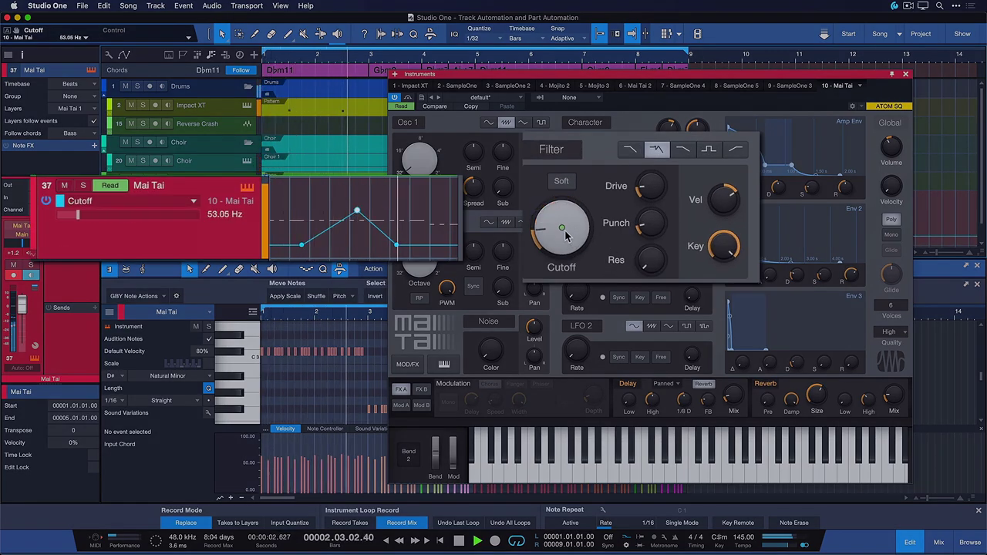
{"action": "key", "text": "space"}
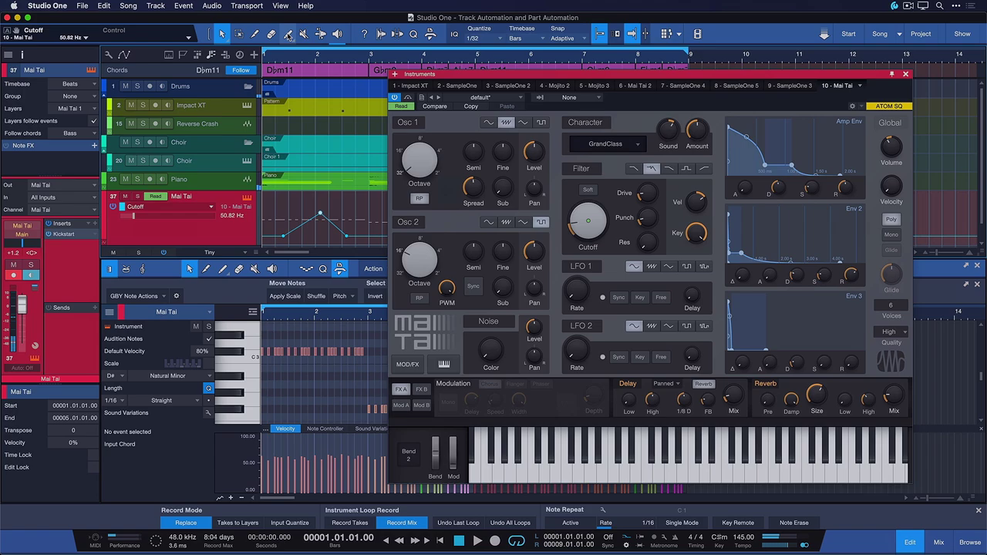
- Paint several freehand curves over the Cutoff envelope with the Paint tool, and delete all of the painted points
{"action": "left_click", "coordinate": [287, 36]}
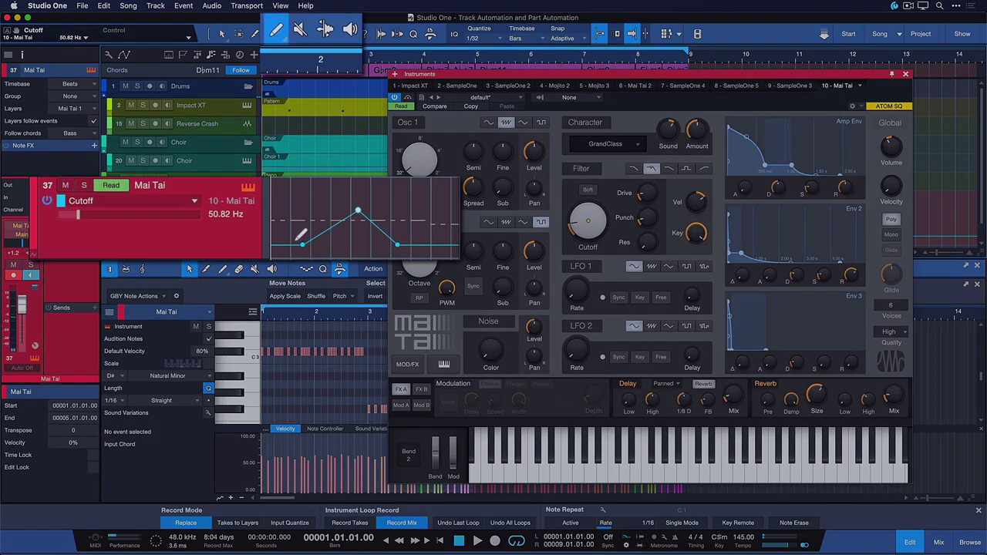
{"action": "left_click_drag", "start_coordinate": [296, 239], "coordinate": [378, 198]}
{"action": "left_click_drag", "start_coordinate": [284, 243], "coordinate": [411, 216]}
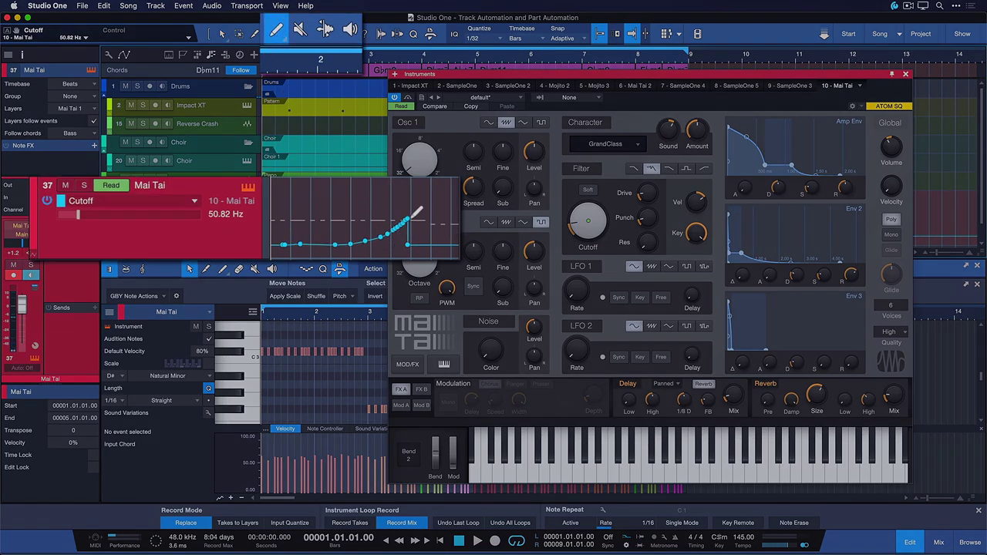
{"action": "left_click_drag", "start_coordinate": [280, 235], "coordinate": [381, 209]}
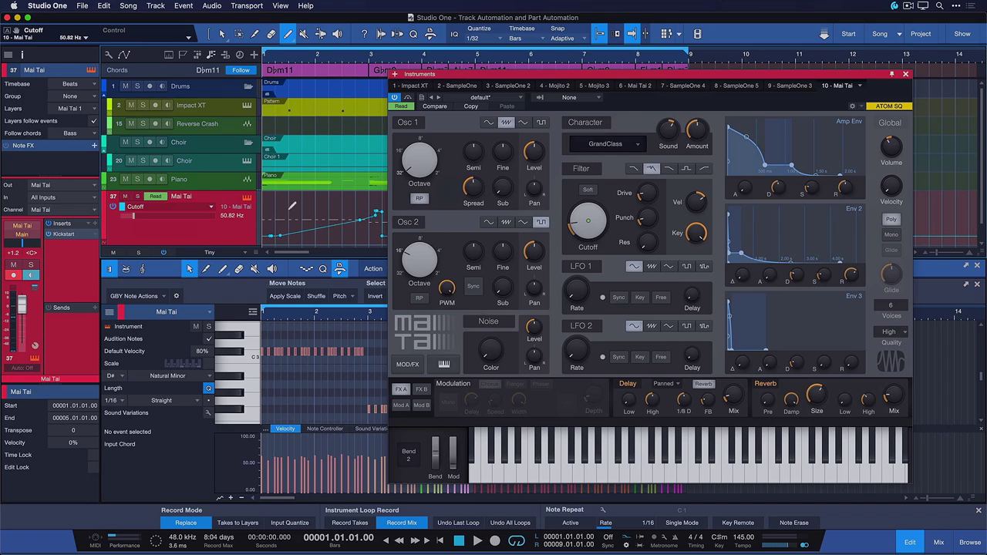
{"action": "left_click_drag", "start_coordinate": [281, 208], "coordinate": [337, 237]}
{"action": "mouse_move", "coordinate": [270, 232]}
{"action": "left_mouse_down"}
{"action": "mouse_move", "coordinate": [287, 210]}
{"action": "mouse_move", "coordinate": [297, 228]}
{"action": "mouse_move", "coordinate": [320, 218]}
{"action": "mouse_move", "coordinate": [328, 233]}
{"action": "mouse_move", "coordinate": [352, 213]}
{"action": "mouse_move", "coordinate": [355, 238]}
{"action": "mouse_move", "coordinate": [390, 225]}
{"action": "mouse_move", "coordinate": [248, 235]}
{"action": "left_mouse_up"}
{"action": "key", "text": "w"}
{"action": "key", "text": "1"}
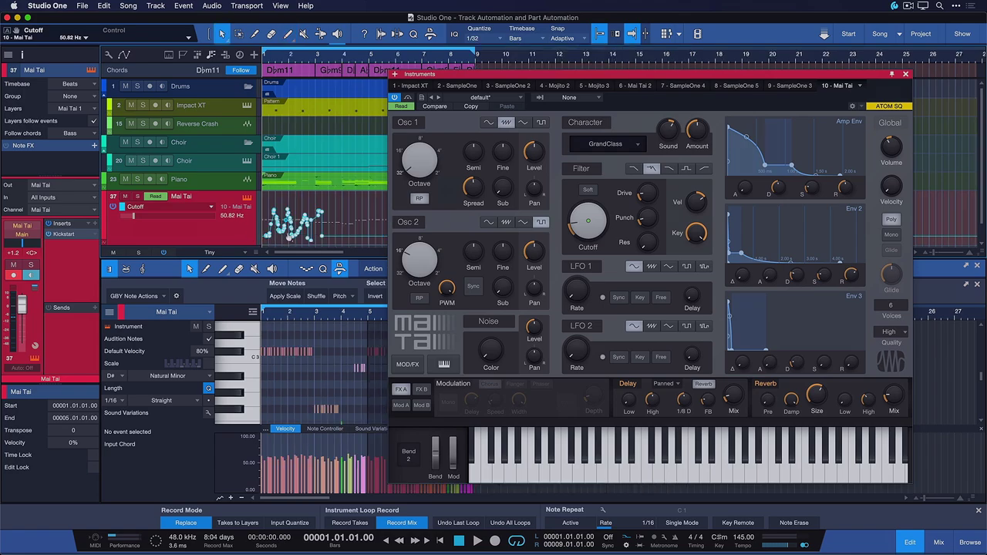
{"action": "key", "text": "Delete"}
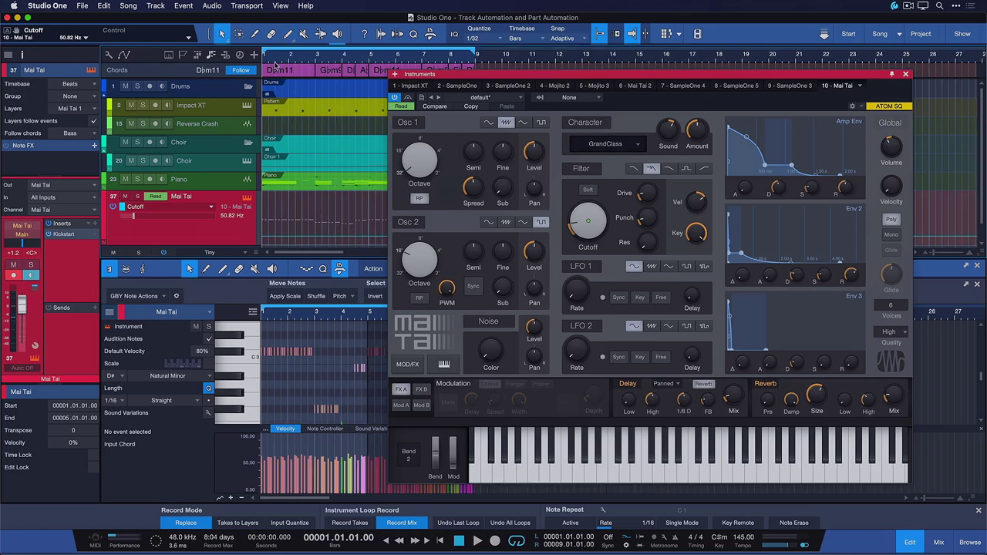
- Paint a sine-shaped curve on the Cutoff envelope with the Paint tool's Sine shape, and delete its points
{"action": "key", "text": "e"}
{"action": "key", "text": "e"}
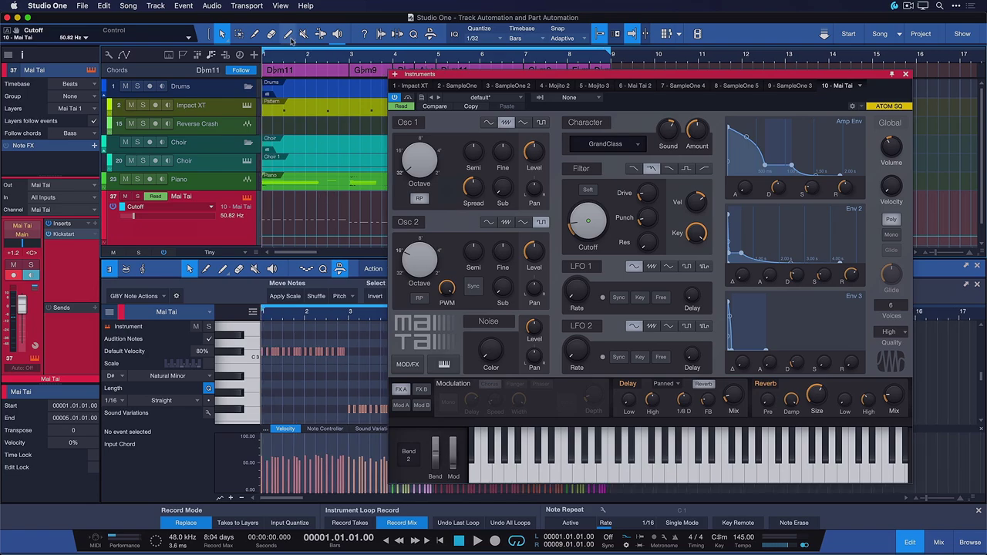
{"action": "left_click", "coordinate": [288, 39]}
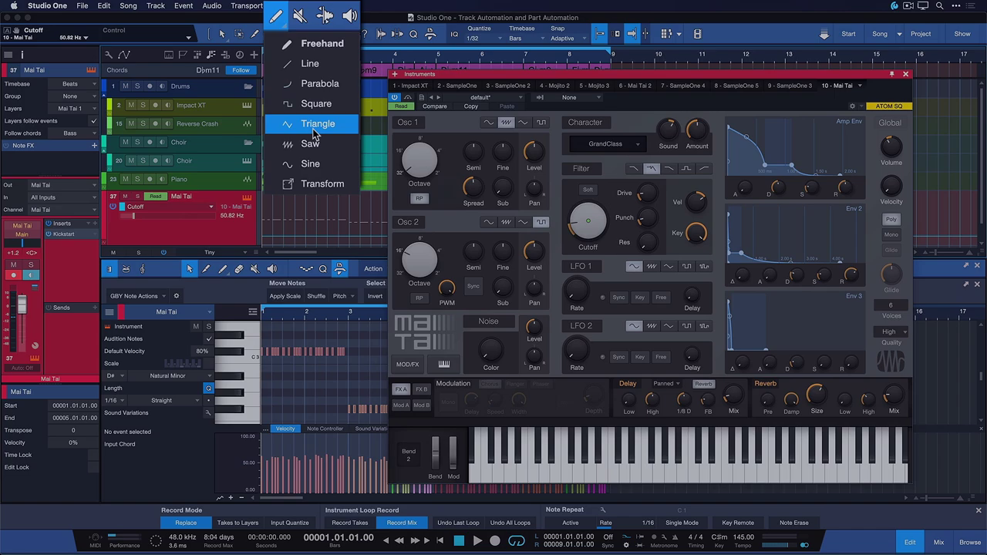
{"action": "left_click", "coordinate": [308, 165]}
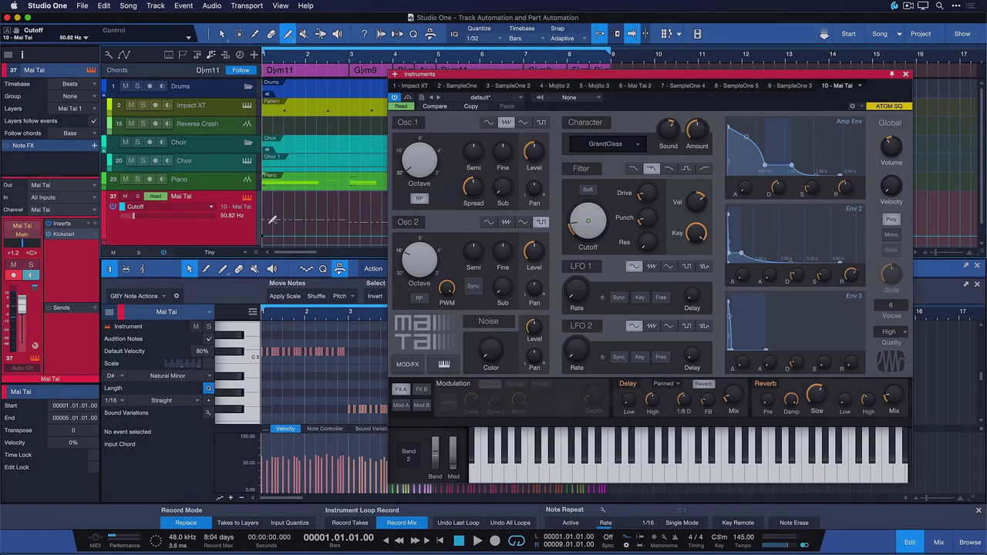
{"action": "mouse_move", "coordinate": [270, 221]}
{"action": "left_mouse_down"}
{"action": "mouse_move", "coordinate": [395, 210]}
{"action": "mouse_move", "coordinate": [332, 212]}
{"action": "mouse_move", "coordinate": [367, 210]}
{"action": "mouse_move", "coordinate": [324, 213]}
{"action": "mouse_move", "coordinate": [376, 212]}
{"action": "mouse_move", "coordinate": [319, 215]}
{"action": "mouse_move", "coordinate": [379, 212]}
{"action": "mouse_move", "coordinate": [309, 215]}
{"action": "mouse_move", "coordinate": [414, 217]}
{"action": "mouse_move", "coordinate": [188, 230]}
{"action": "left_mouse_up"}
{"action": "key", "text": "1"}
{"action": "key", "text": "Delete"}
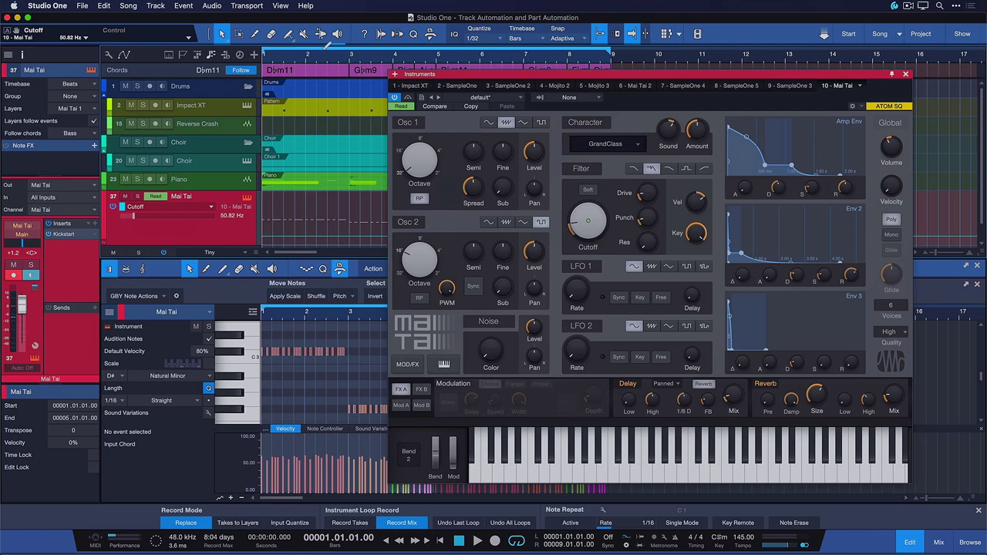
- Paint a rising Parabola curve on the Cutoff envelope from bar 1 toward bar 3, and undo it
{"action": "left_click", "coordinate": [290, 37]}
{"action": "left_click", "coordinate": [316, 78]}
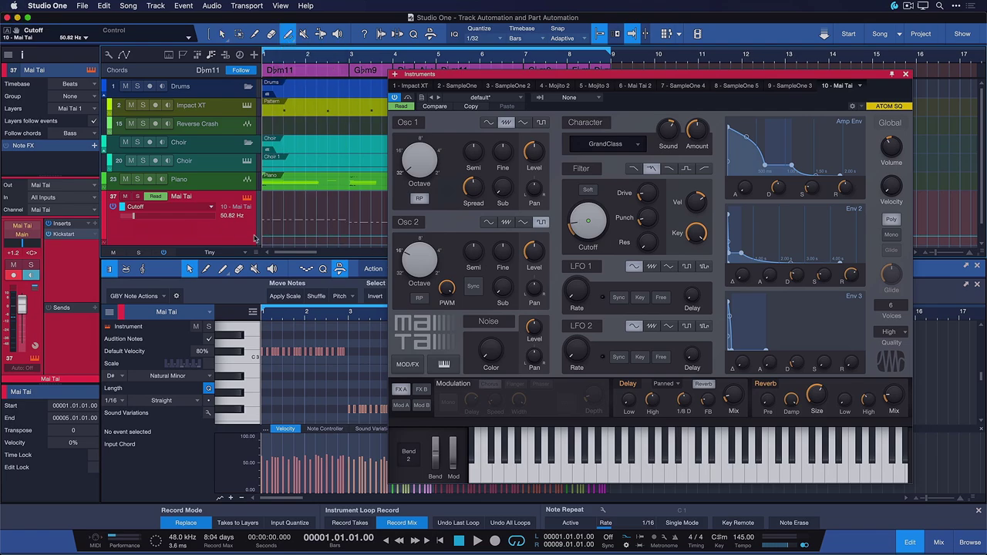
{"action": "left_click_drag", "start_coordinate": [264, 230], "coordinate": [339, 203]}
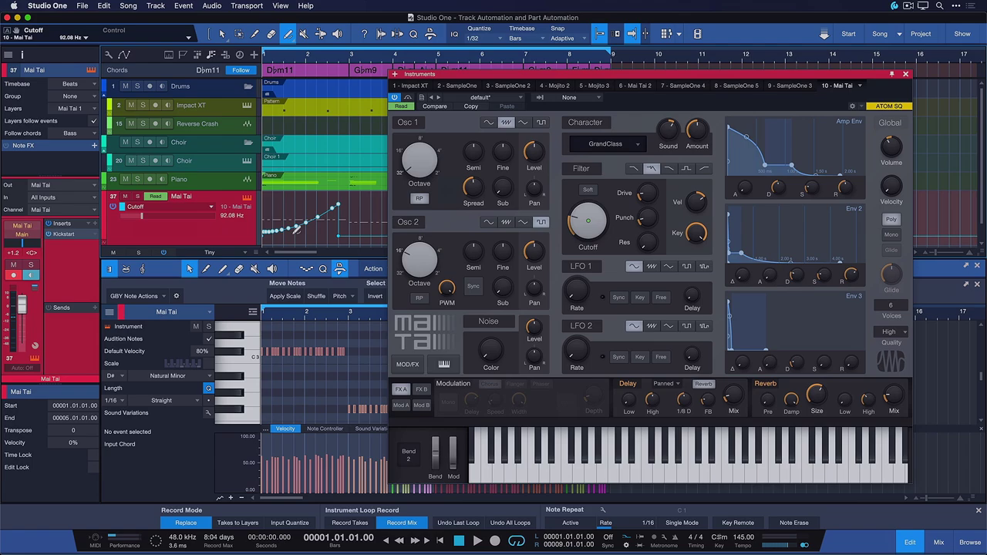
{"action": "key", "text": "1"}
{"action": "key", "text": "super+z"}
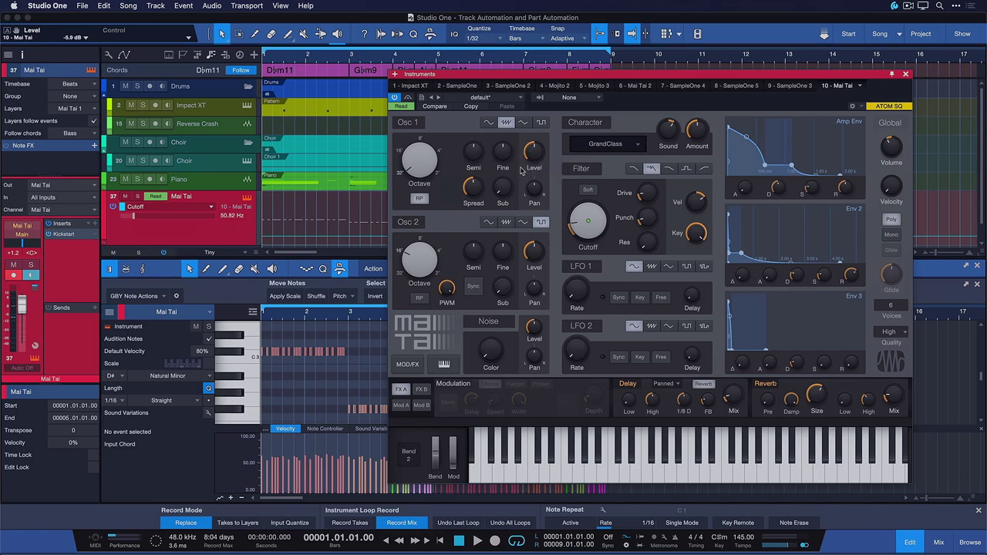
- Create track automation envelopes for the Osc 1 Level, Fine, Sub, Semi, Pan and Spread controls
{"action": "key", "text": "alt+a"}
{"action": "left_click", "coordinate": [504, 154]}
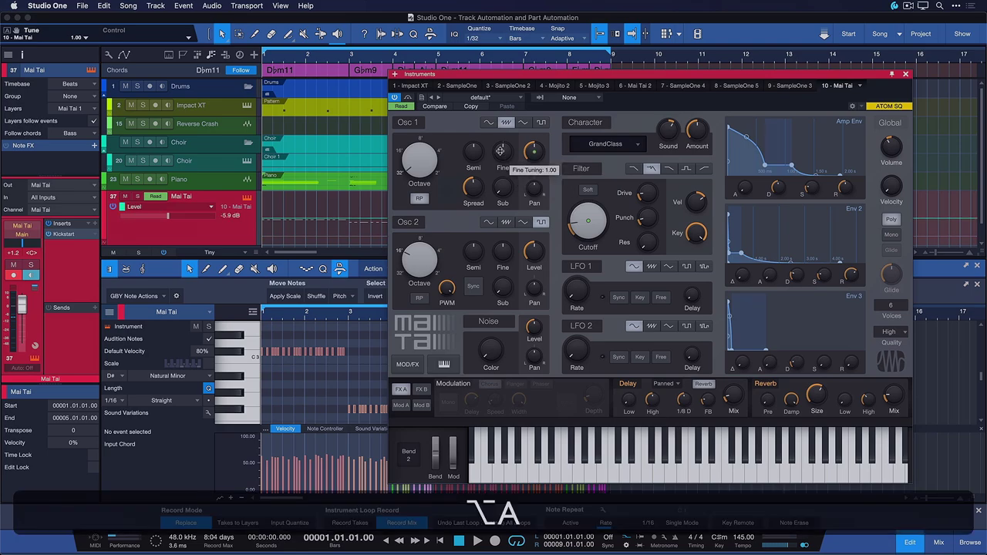
{"action": "key", "text": "alt+a"}
{"action": "left_click", "coordinate": [503, 188]}
{"action": "key", "text": "alt+a"}
{"action": "left_click", "coordinate": [473, 154]}
{"action": "key", "text": "alt+a"}
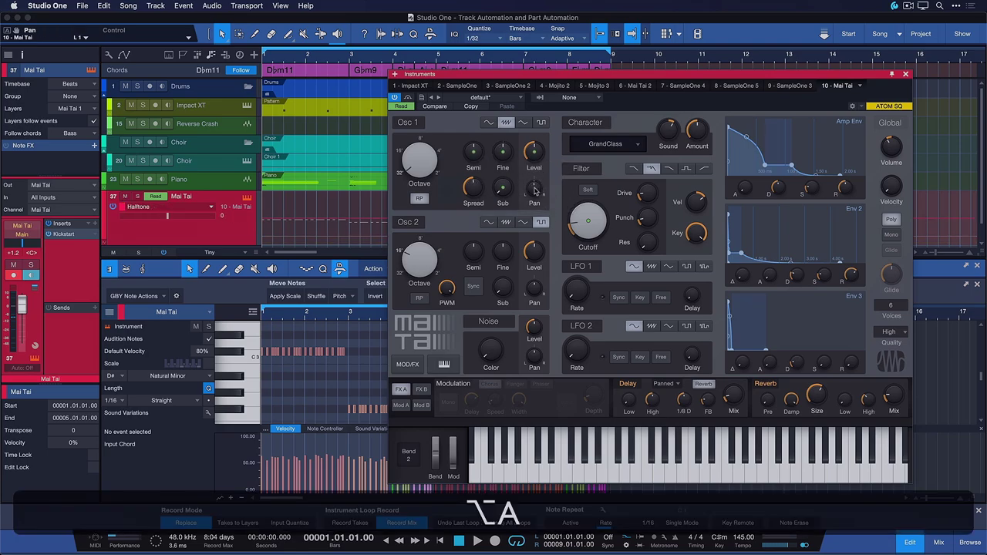
{"action": "left_click", "coordinate": [534, 188]}
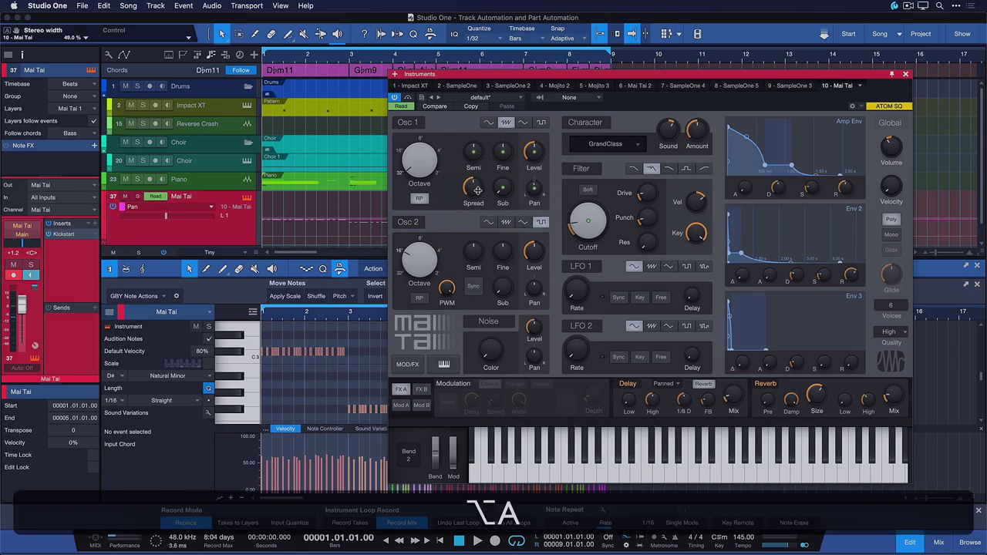
- Expand the Mai Tai track's automation envelopes to review the individual lanes, and collapse them again
{"action": "left_click", "coordinate": [114, 245]}
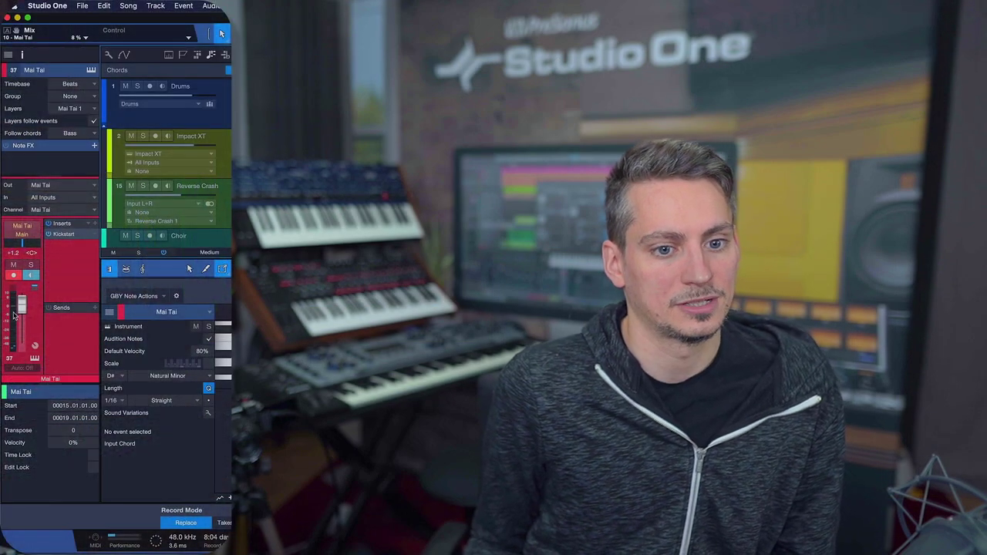
{"action": "left_click", "coordinate": [21, 305]}
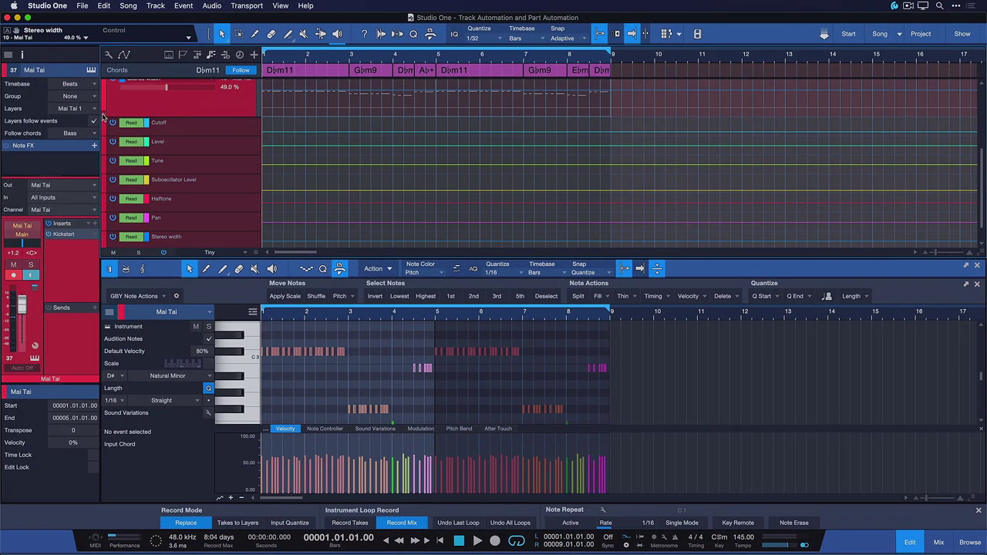
{"action": "left_click", "coordinate": [103, 116]}
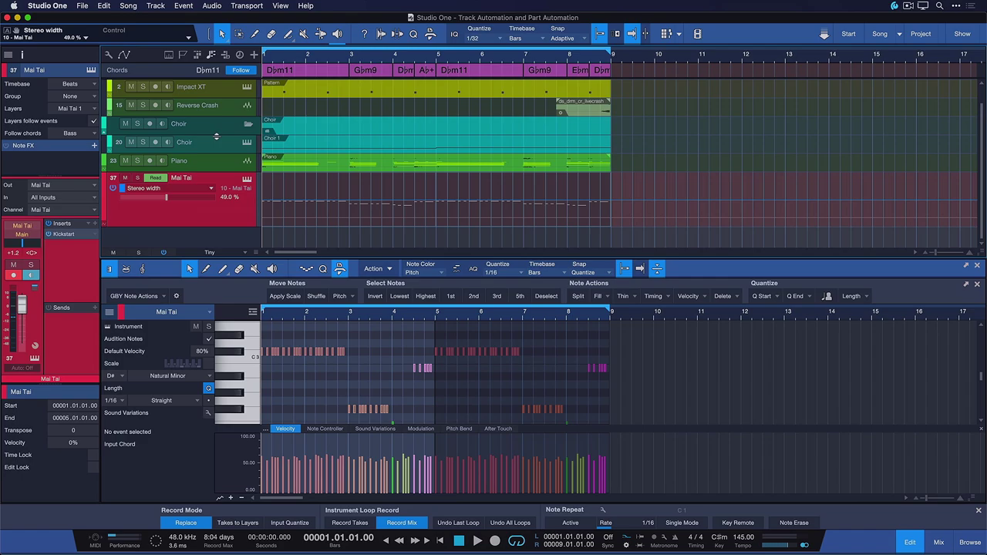
{"action": "key", "text": "w"}
{"action": "scroll", "coordinate": [276, 163], "scroll_direction": "up", "scroll_amount": 1}
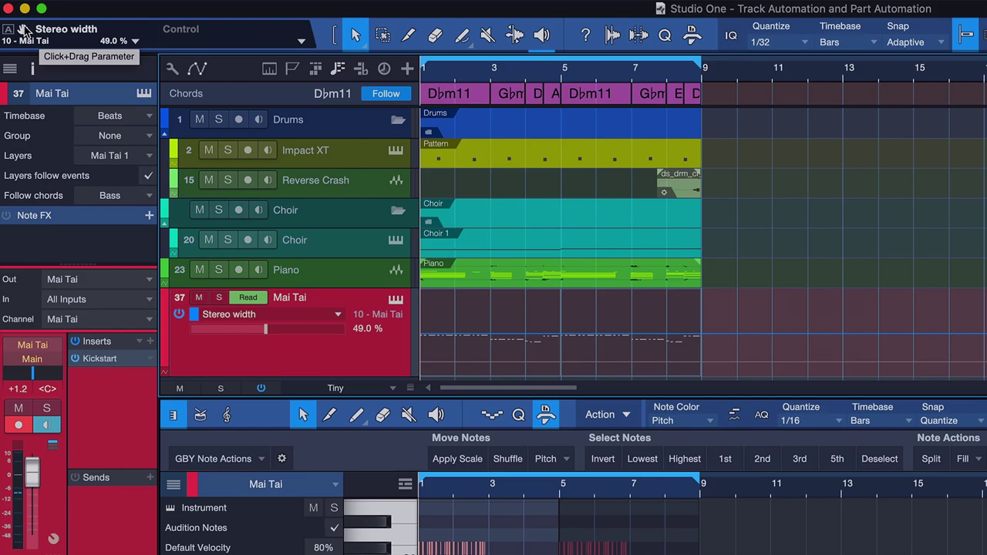
- Move the Stereo width automation from the Mai Tai track to a new automation track below it
{"action": "left_click_drag", "start_coordinate": [23, 31], "coordinate": [263, 314]}
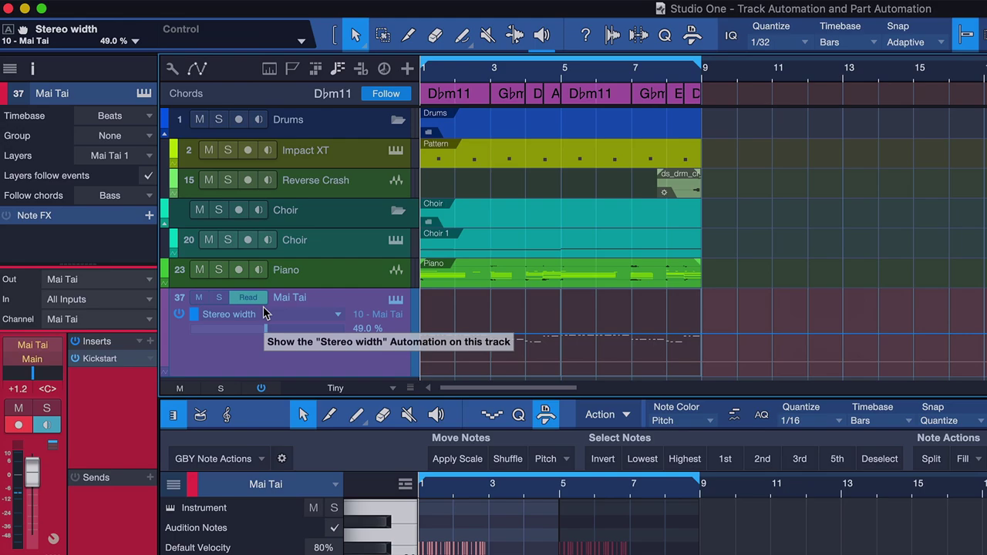
{"action": "left_click_drag", "start_coordinate": [263, 308], "coordinate": [291, 381]}
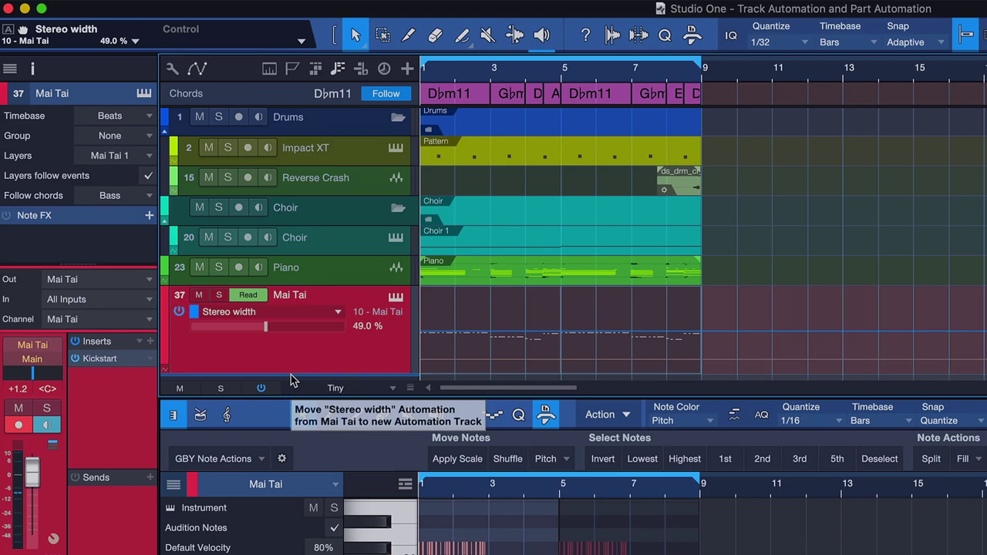
{"action": "left_click_drag", "start_coordinate": [291, 374], "coordinate": [292, 376]}
{"action": "scroll", "coordinate": [424, 317], "scroll_direction": "down", "scroll_amount": 2}
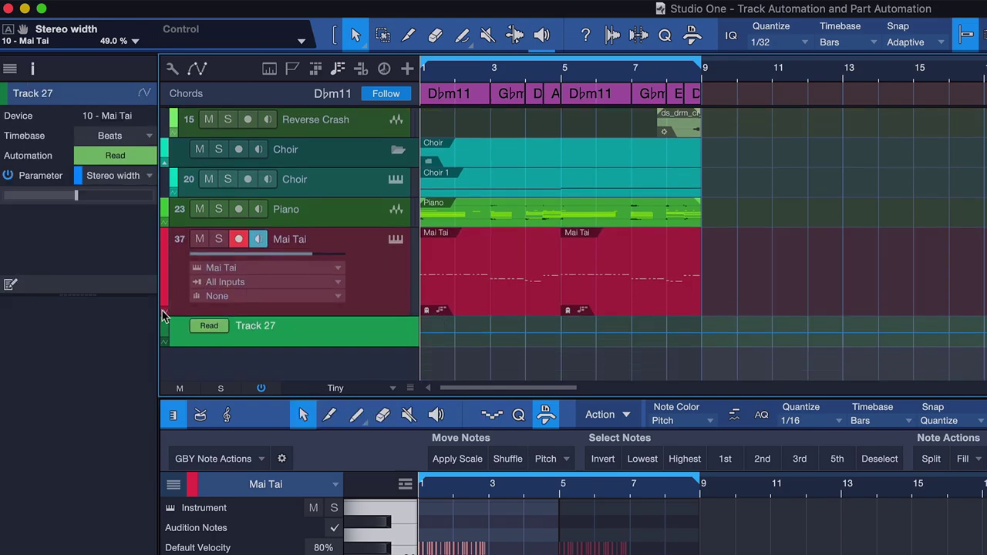
- Add the Stereo width parameter as an automation lane in the Mai Tai note editor, and toggle the lane display off and on
{"action": "key", "text": "w"}
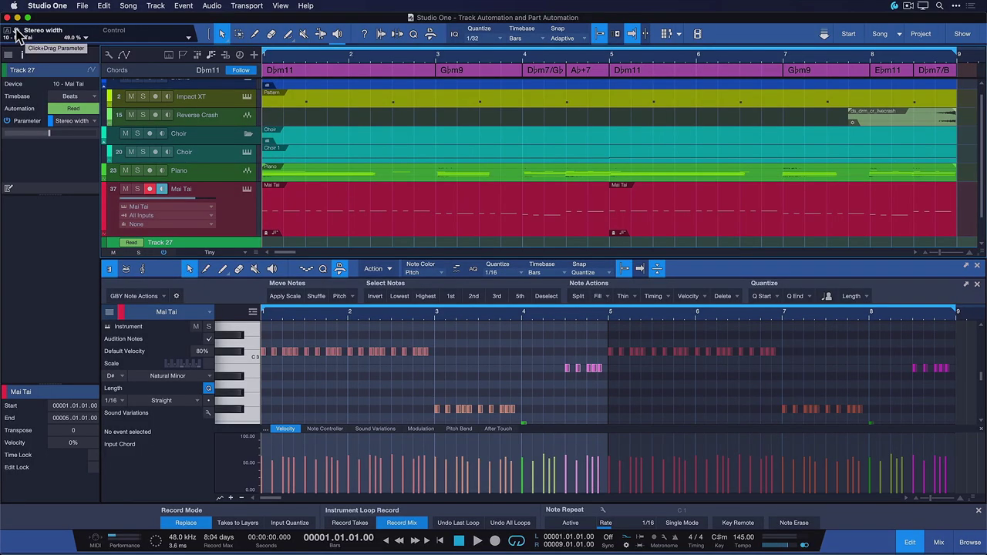
{"action": "left_click_drag", "start_coordinate": [17, 36], "coordinate": [380, 403]}
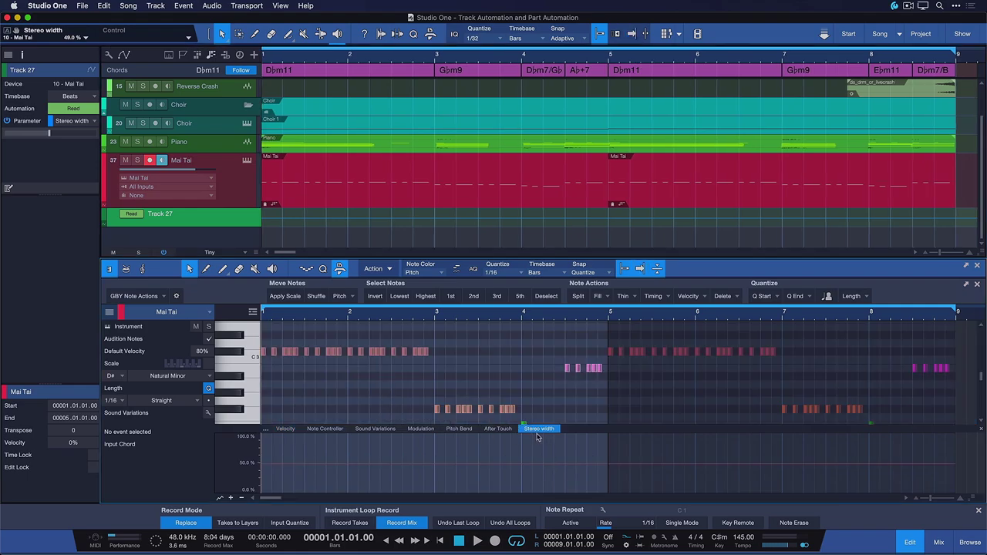
{"action": "left_click", "coordinate": [221, 500]}
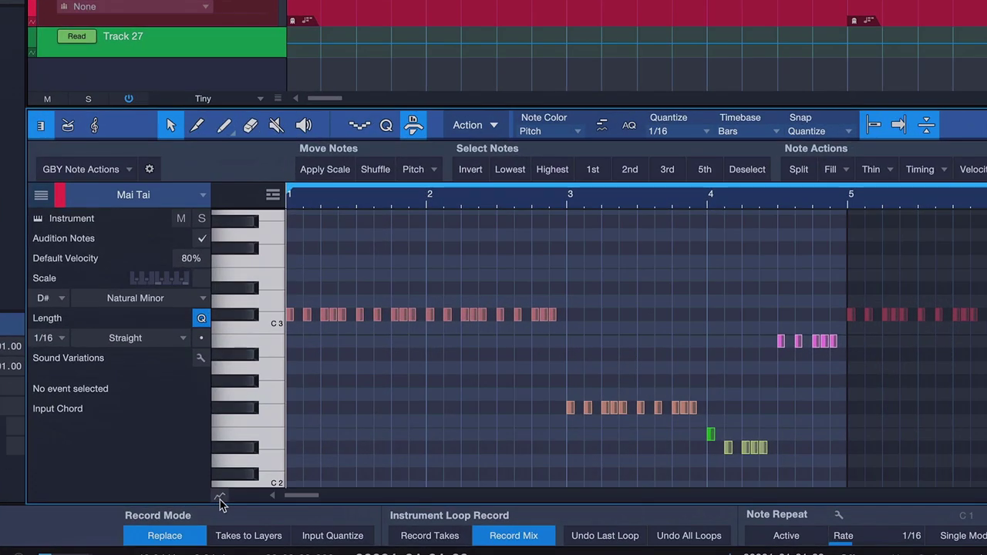
{"action": "left_click", "coordinate": [221, 499]}
{"action": "left_click", "coordinate": [221, 500]}
{"action": "left_click", "coordinate": [220, 499]}
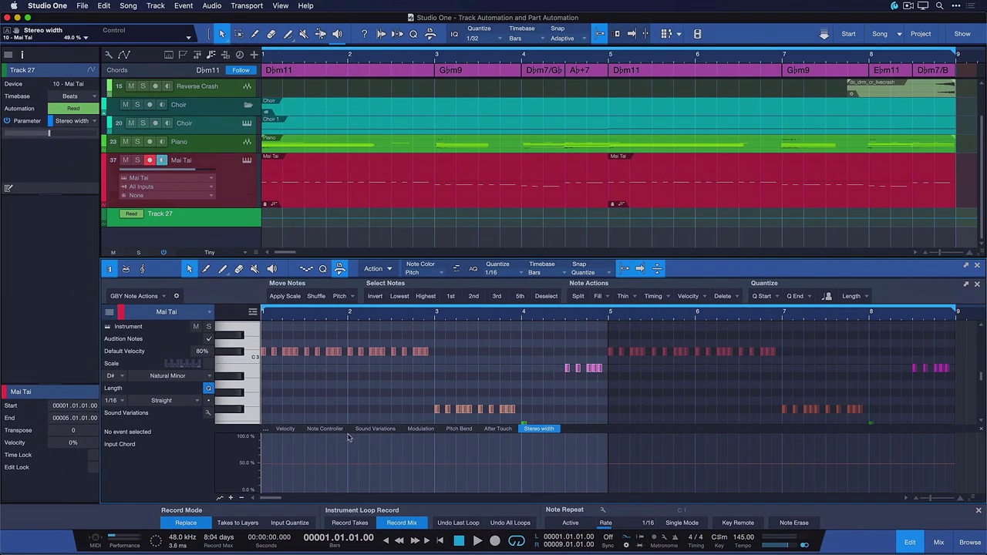
- Review the note editor's Note Controller, Sound Variations, Modulation, Pitch Bend, After Touch and Stereo width lanes in turn
{"action": "left_click", "coordinate": [294, 420]}
{"action": "left_click", "coordinate": [324, 429]}
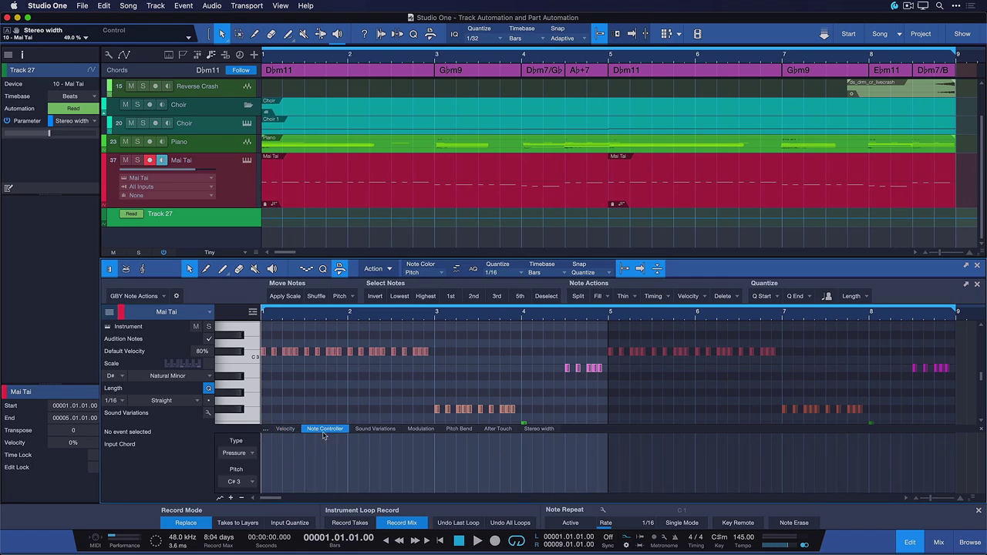
{"action": "left_click", "coordinate": [374, 430]}
{"action": "left_click", "coordinate": [422, 429]}
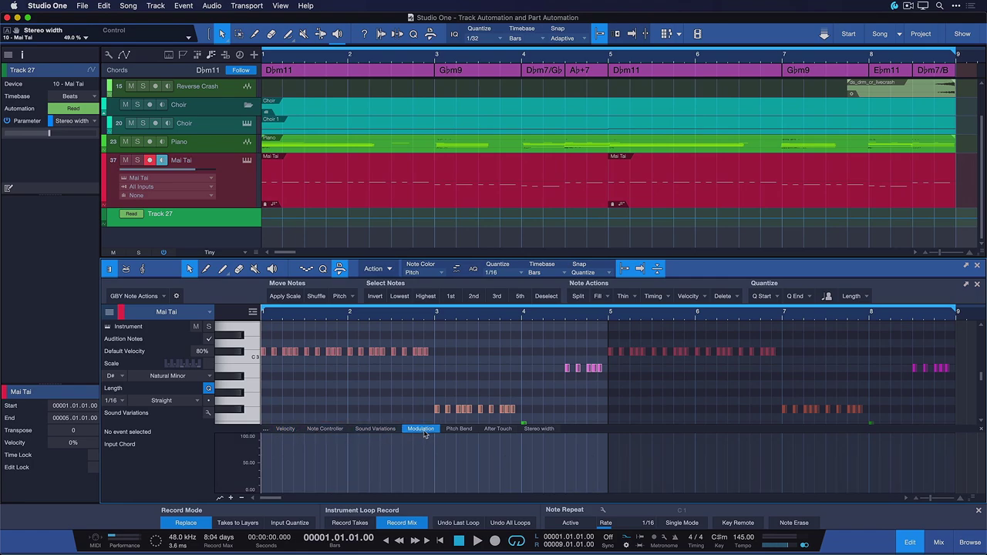
{"action": "left_click", "coordinate": [461, 429]}
{"action": "left_click", "coordinate": [496, 429]}
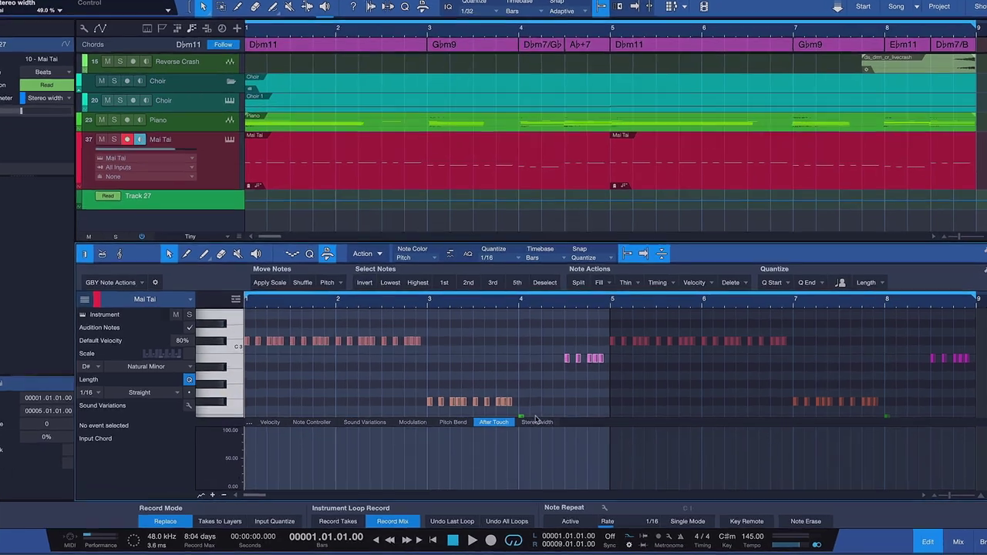
{"action": "left_click", "coordinate": [539, 429]}
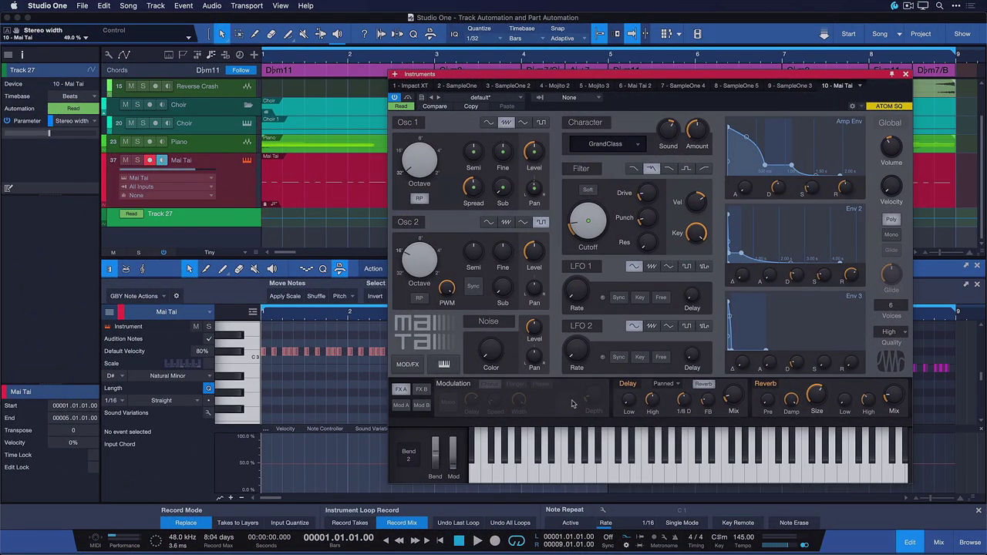
- Set the Mix level of the Mai Tai synth's Delay effect to 8 %
{"action": "left_click", "coordinate": [733, 394]}
{"action": "left_click", "coordinate": [755, 463]}
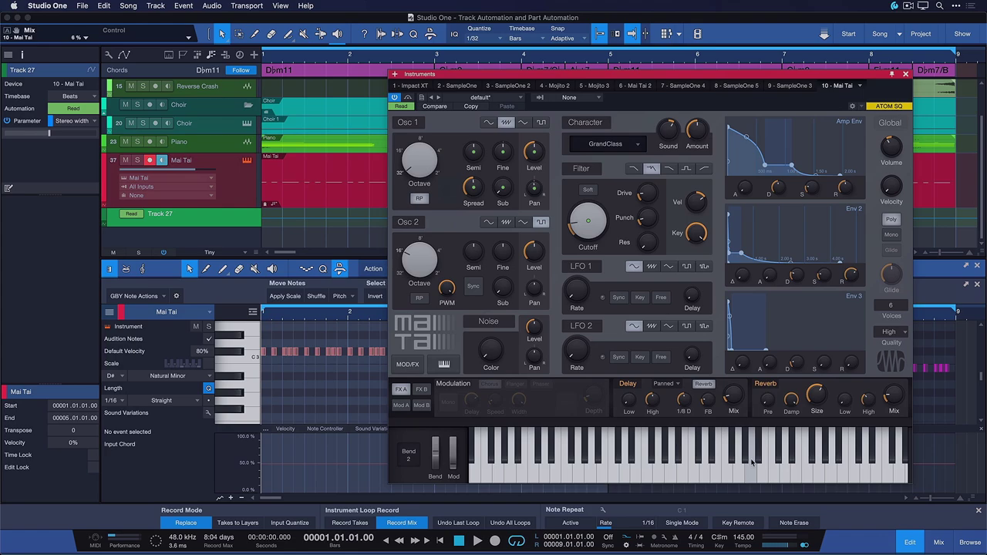
{"action": "key", "text": "space"}
{"action": "left_click_drag", "start_coordinate": [748, 407], "coordinate": [696, 356]}
{"action": "key", "text": "space"}
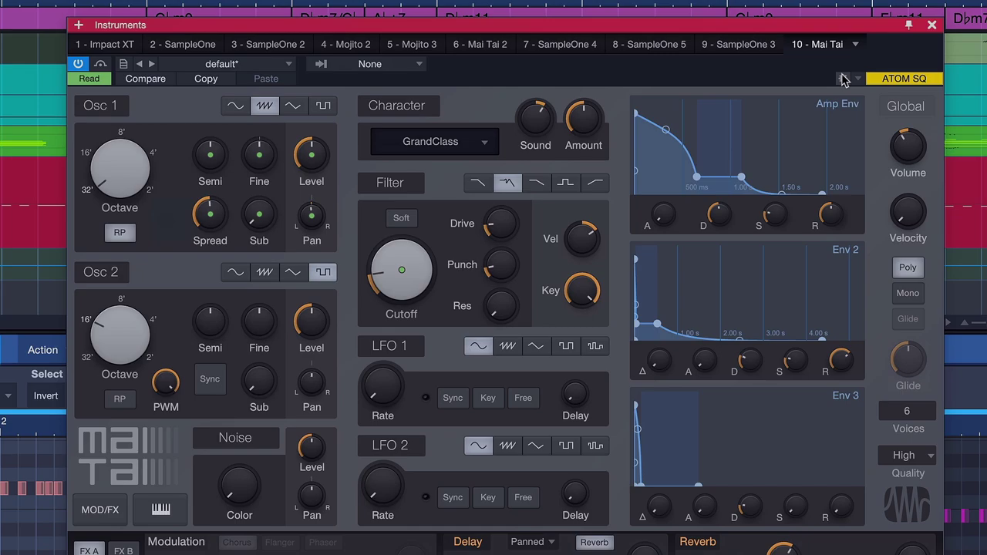
- Show the parameter display in the instrument window and add the Delay Mix parameter as a lane in the Mai Tai note editor
{"action": "left_click", "coordinate": [843, 79]}
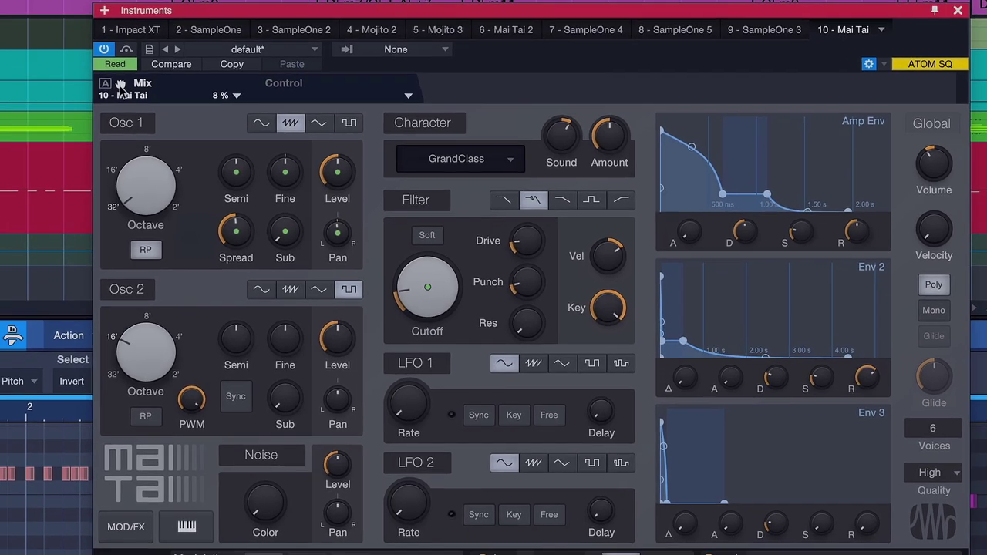
{"action": "left_click_drag", "start_coordinate": [94, 98], "coordinate": [258, 346]}
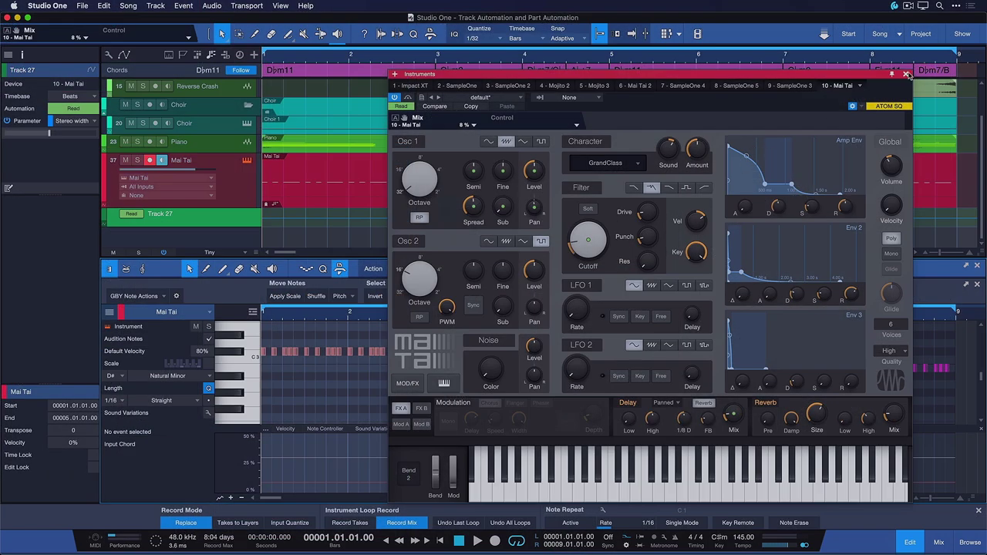
{"action": "left_click", "coordinate": [907, 72]}
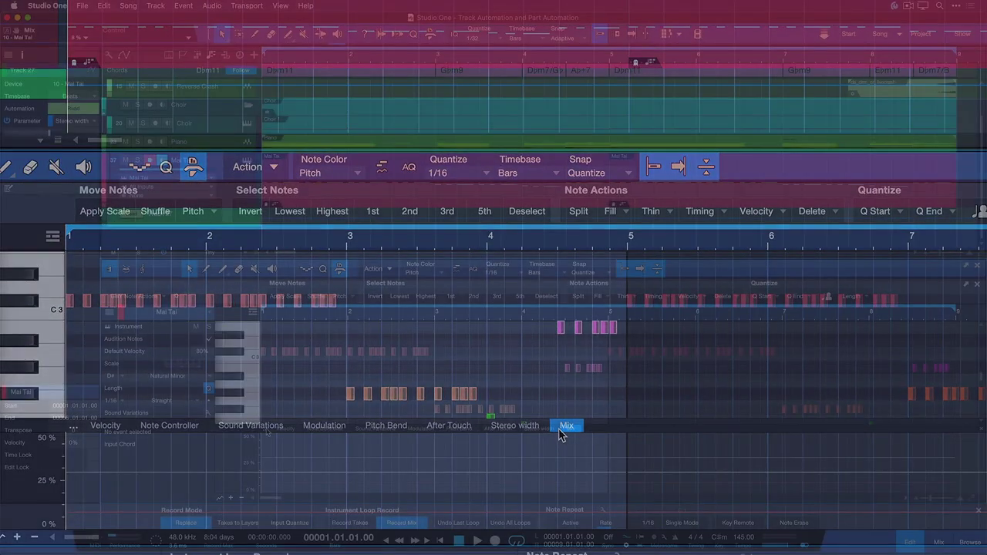
- Examine the list of parameters assignable to the note editor's automation lanes, including the ENV Main folder
{"action": "left_click", "coordinate": [73, 424]}
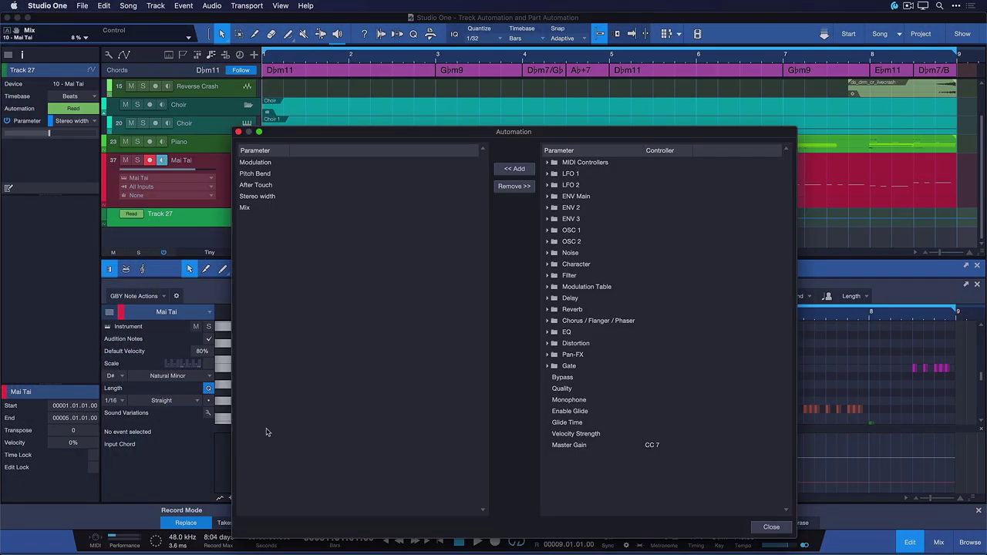
{"action": "left_click", "coordinate": [599, 196]}
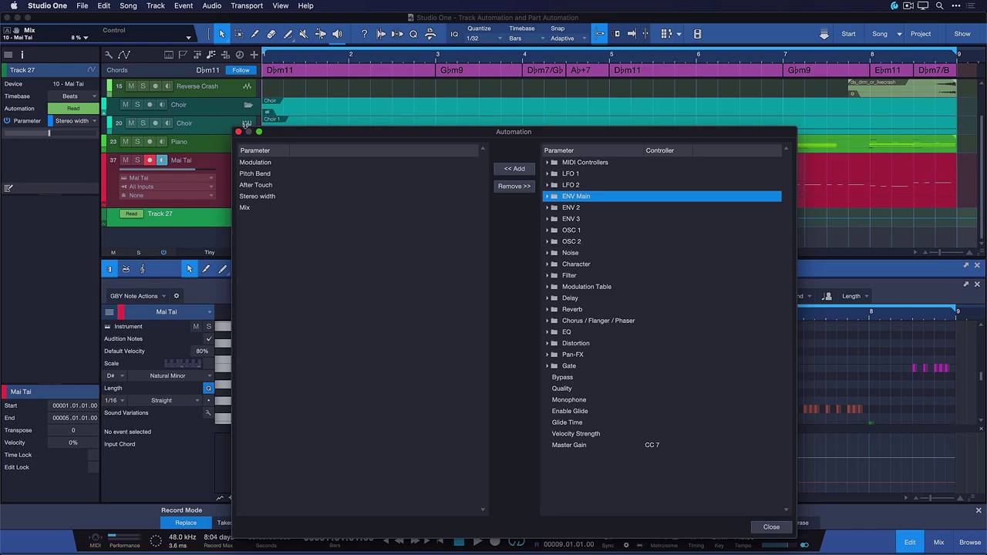
{"action": "left_click", "coordinate": [238, 131]}
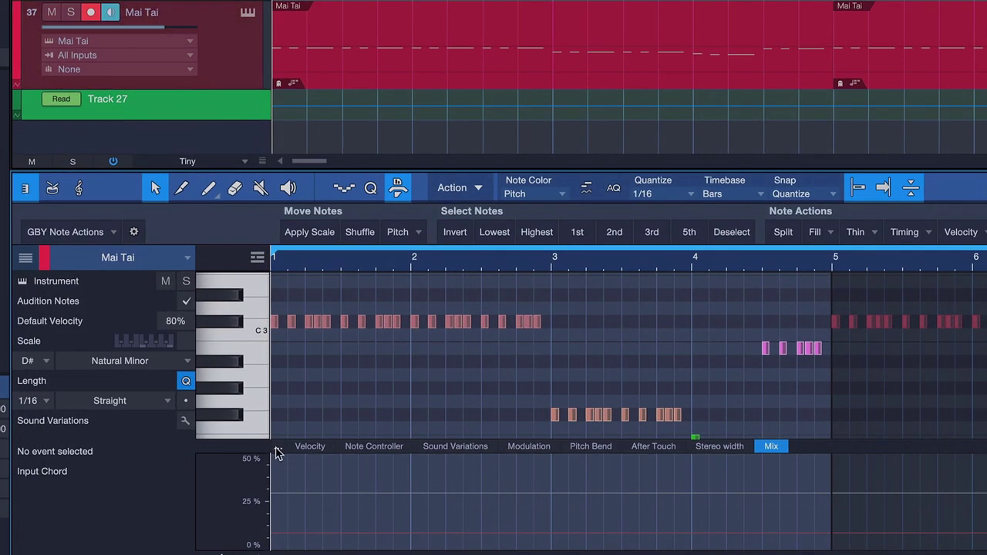
{"action": "left_click", "coordinate": [263, 430]}
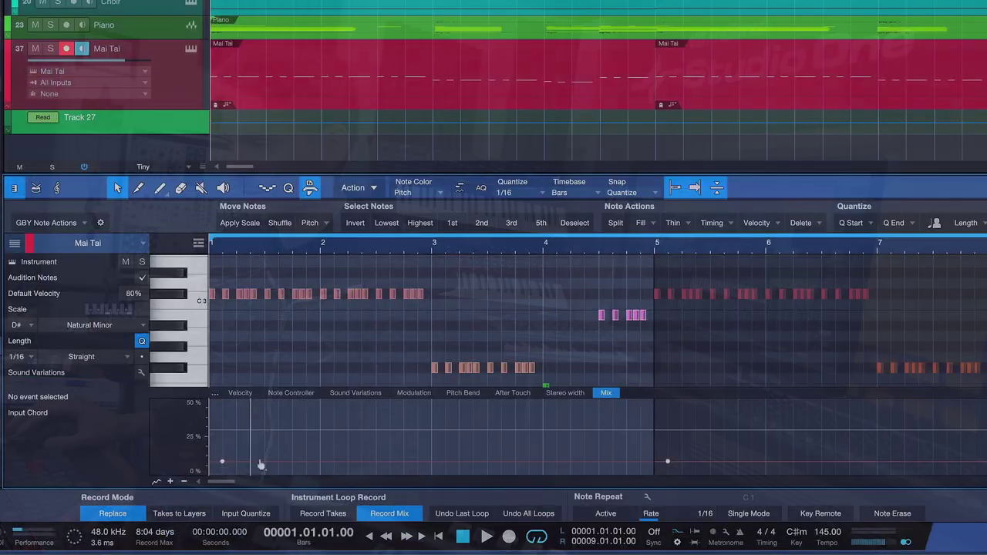
- Sketch a rising Mix curve freehand, then replace it with a saw wave across the first Mai Tai part, bars 1 to 5
{"action": "mouse_move", "coordinate": [259, 458]}
{"action": "left_mouse_down"}
{"action": "mouse_move", "coordinate": [361, 447]}
{"action": "mouse_move", "coordinate": [376, 429]}
{"action": "mouse_move", "coordinate": [473, 426]}
{"action": "mouse_move", "coordinate": [239, 460]}
{"action": "mouse_move", "coordinate": [277, 458]}
{"action": "left_mouse_up"}
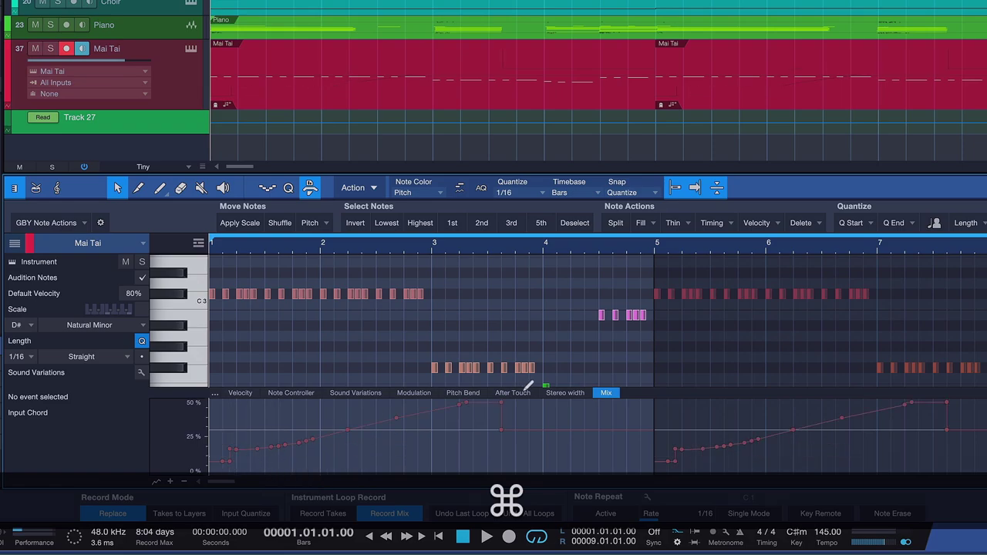
{"action": "key", "text": "super+z"}
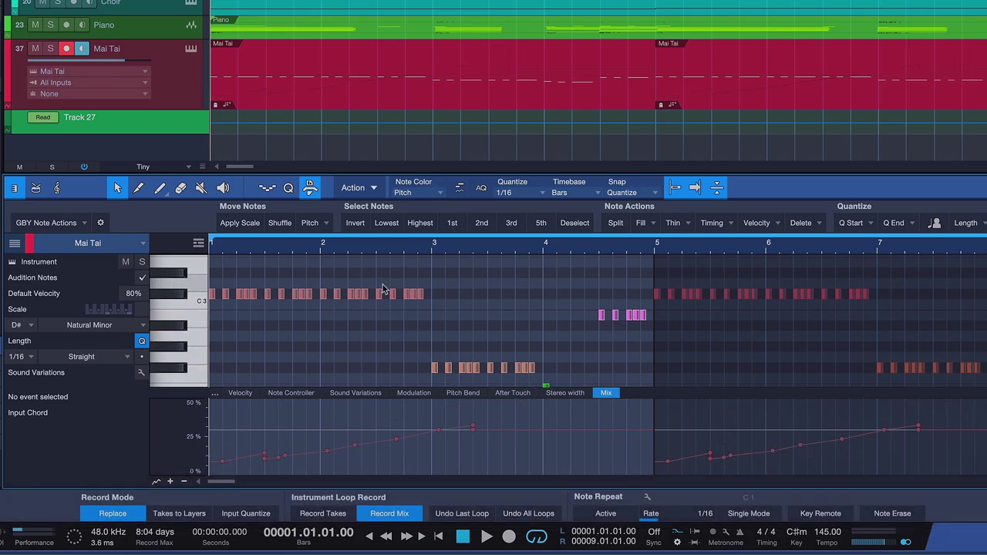
{"action": "left_click", "coordinate": [166, 194]}
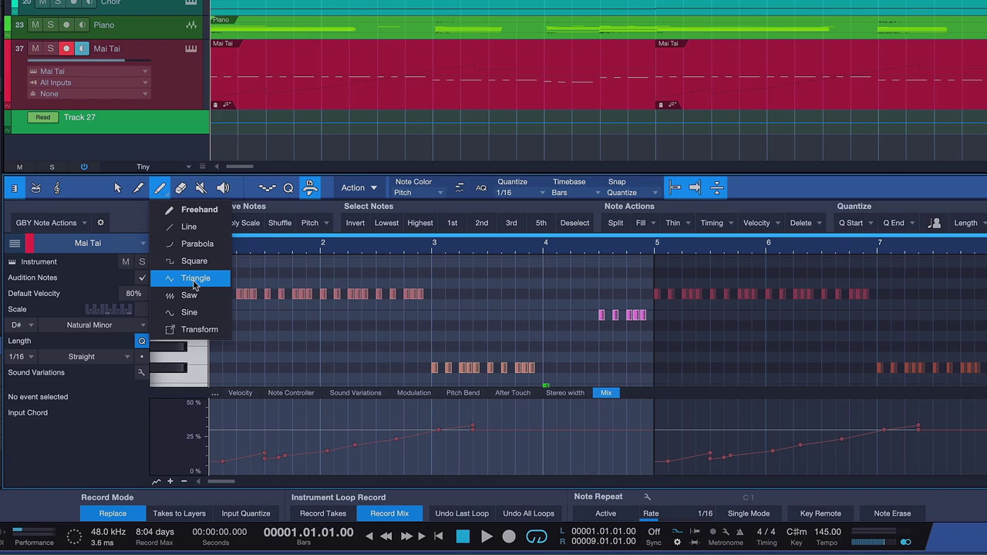
{"action": "left_click", "coordinate": [165, 296]}
{"action": "mouse_move", "coordinate": [226, 460]}
{"action": "left_mouse_down"}
{"action": "mouse_move", "coordinate": [614, 437]}
{"action": "mouse_move", "coordinate": [662, 414]}
{"action": "left_mouse_up"}
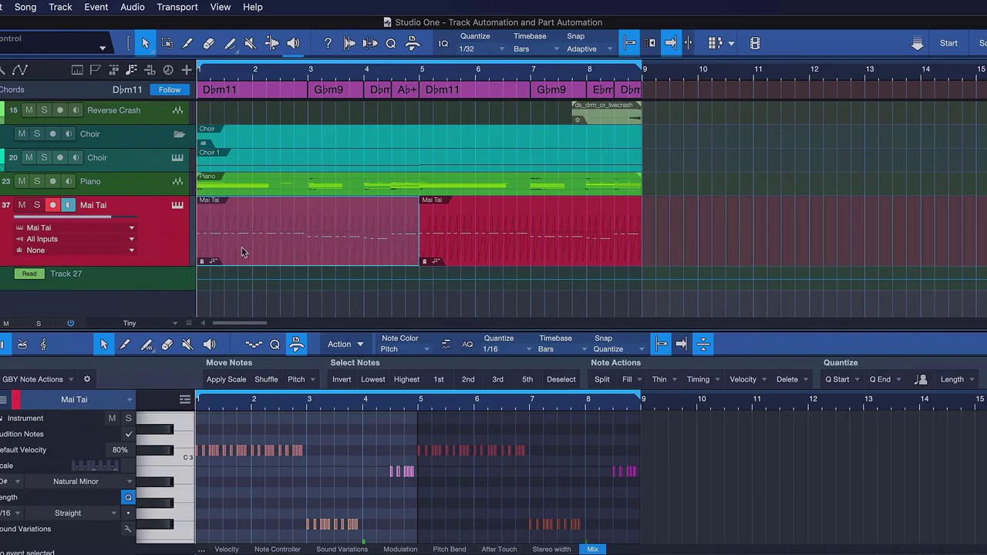
- Move the first Mai Tai part from bar 1 to bar 11 and split it in three places
{"action": "left_click_drag", "start_coordinate": [241, 247], "coordinate": [814, 238]}
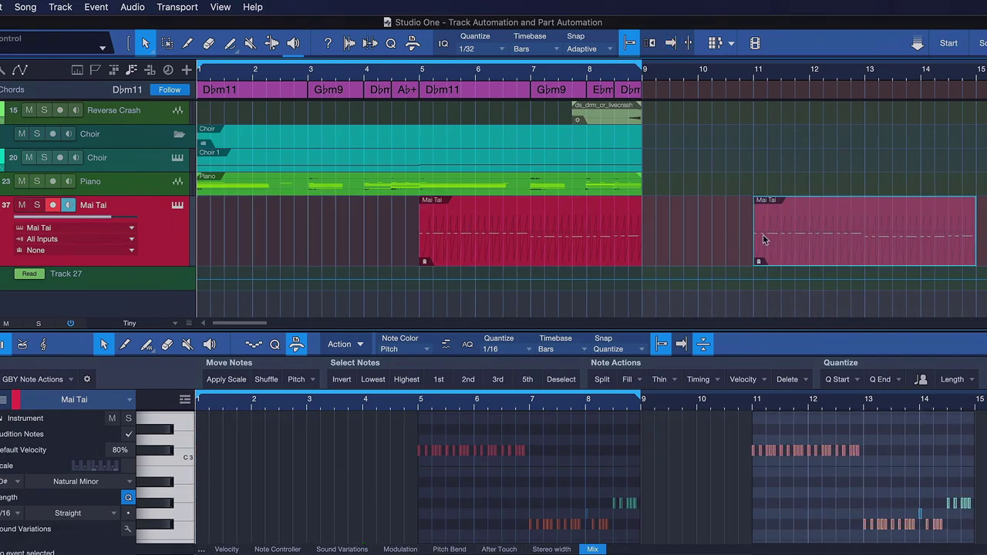
{"action": "key", "text": "3"}
{"action": "left_click", "coordinate": [766, 235]}
{"action": "left_click", "coordinate": [809, 223]}
{"action": "left_click", "coordinate": [877, 218]}
{"action": "key", "text": "1"}
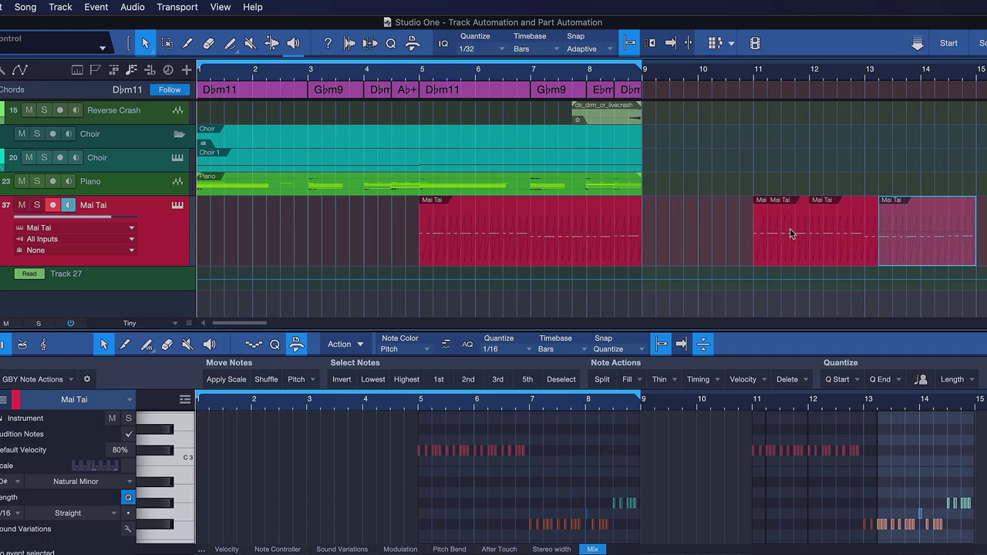
{"action": "left_click_drag", "start_coordinate": [713, 241], "coordinate": [918, 234]}
{"action": "left_click", "coordinate": [671, 252]}
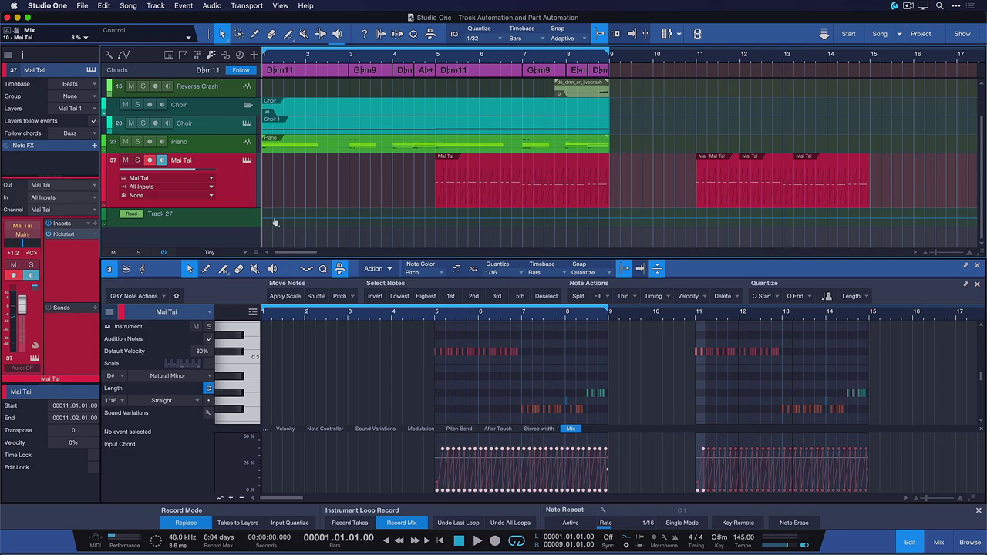
- Add point pairs to the Track 27 Stereo width curve within bars 1 and 3, and raise the segment between each pair
{"action": "left_click", "coordinate": [274, 219]}
{"action": "left_click", "coordinate": [294, 219]}
{"action": "key", "text": "shift+e"}
{"action": "key", "text": "e"}
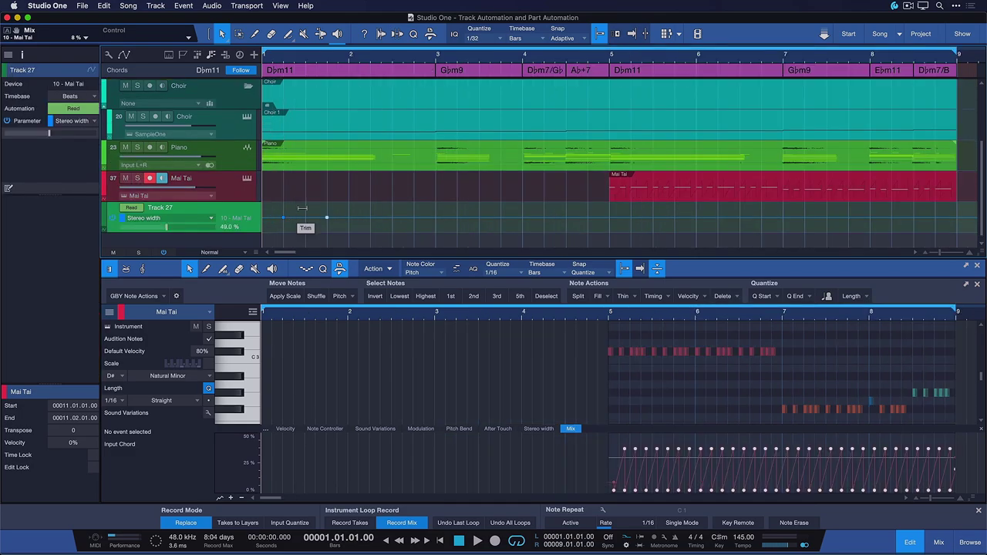
{"action": "key", "text": "shift+e"}
{"action": "left_click_drag", "start_coordinate": [302, 208], "coordinate": [304, 189]}
{"action": "left_click", "coordinate": [449, 218]}
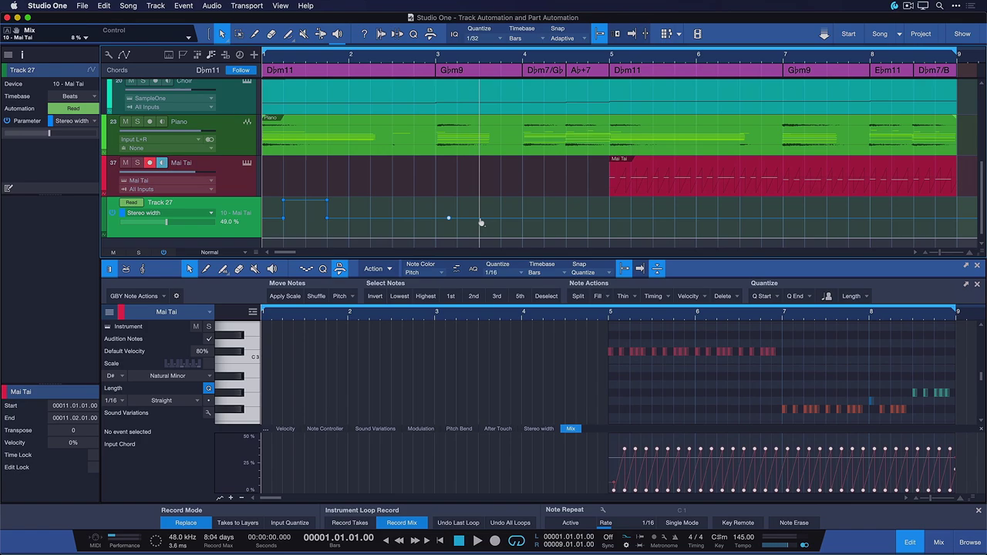
{"action": "left_click", "coordinate": [486, 218]}
{"action": "left_click_drag", "start_coordinate": [471, 202], "coordinate": [471, 192]}
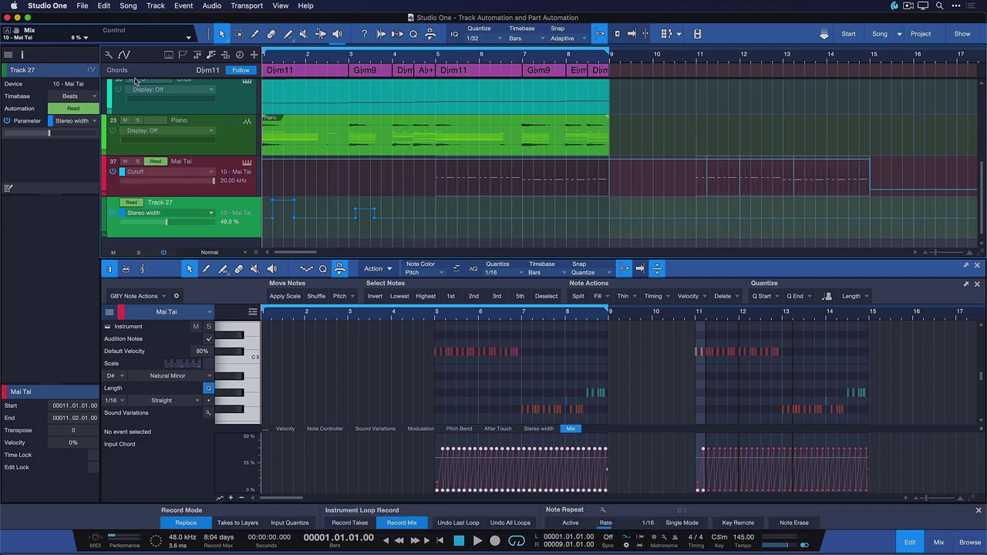
- Open the arrangement options to examine the Automation follows events setting
{"action": "left_click", "coordinate": [109, 56]}
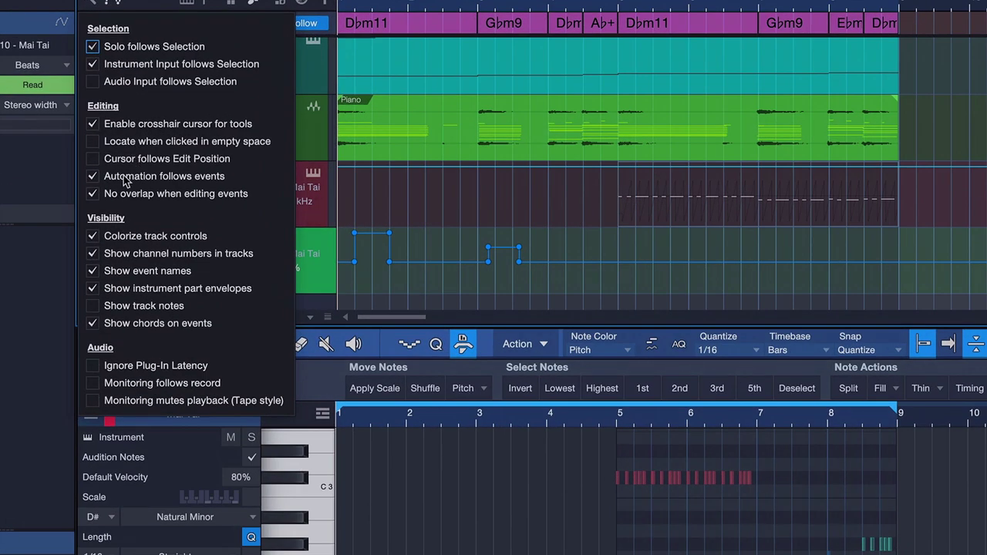
{"action": "left_click", "coordinate": [122, 165]}
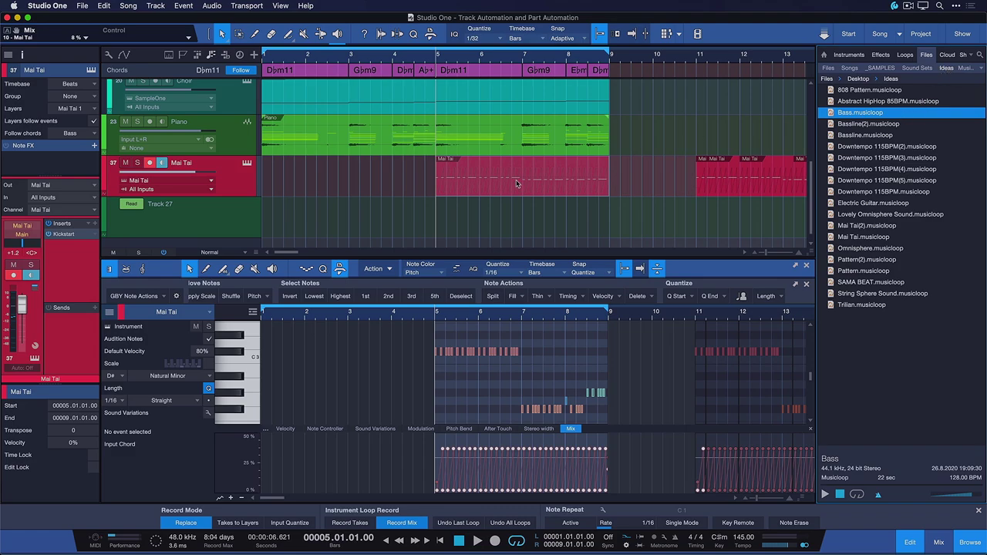
- Export the Mai Tai part at bar 5 to the Ideas folder as a musicloop and bring that loop back in on a new track at bar 7
{"action": "left_click_drag", "start_coordinate": [518, 184], "coordinate": [861, 358]}
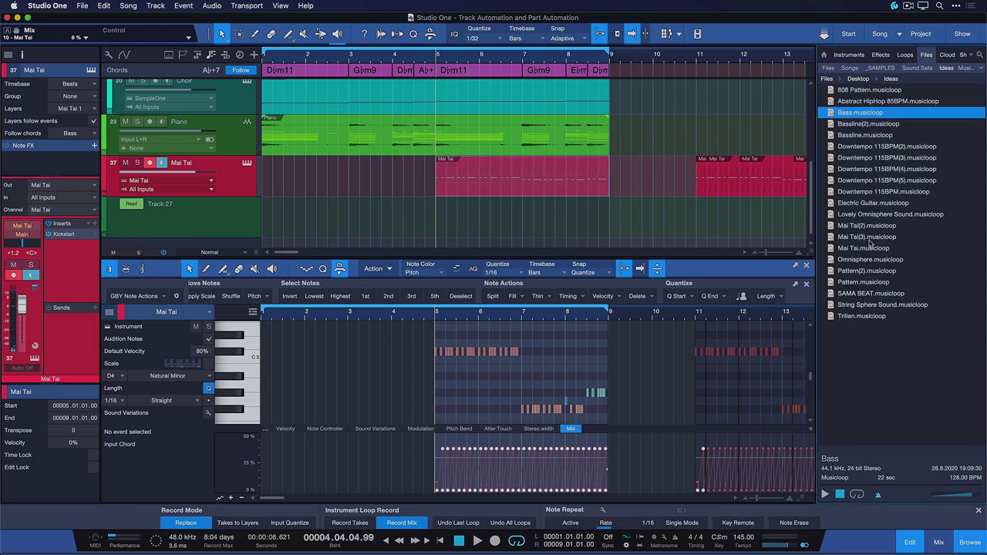
{"action": "left_click", "coordinate": [872, 238]}
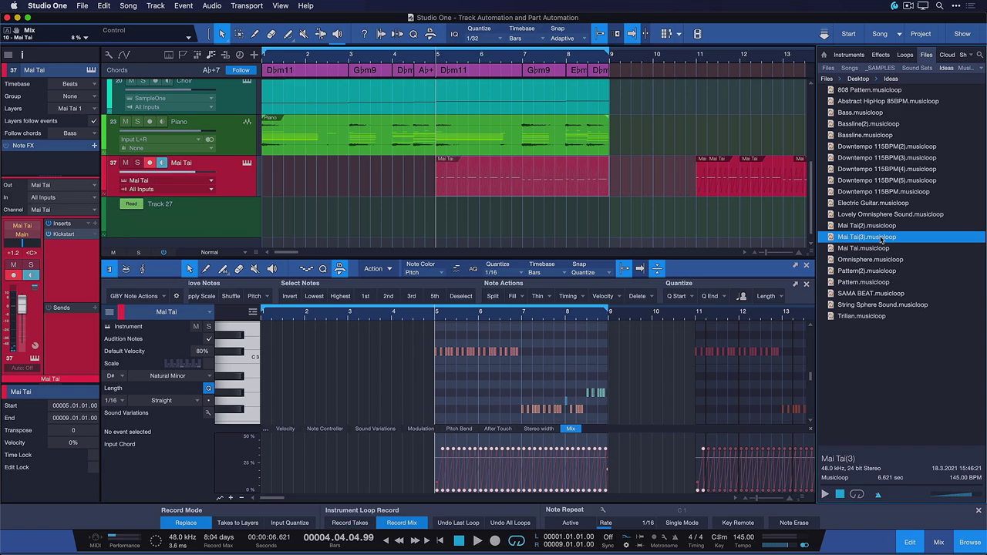
{"action": "left_click", "coordinate": [842, 494]}
{"action": "left_click_drag", "start_coordinate": [863, 232], "coordinate": [527, 226]}
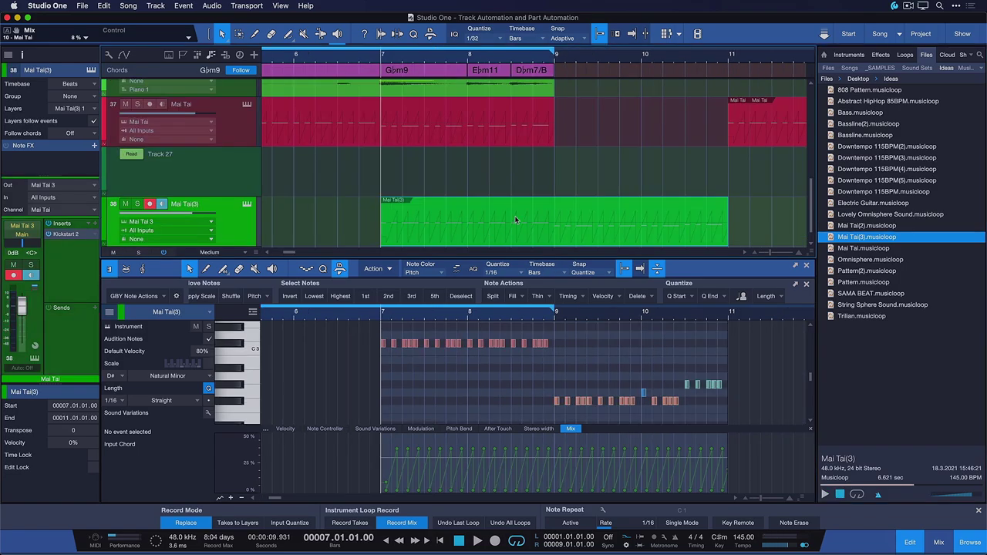
{"action": "scroll", "coordinate": [516, 220], "scroll_direction": "left", "scroll_amount": 2}
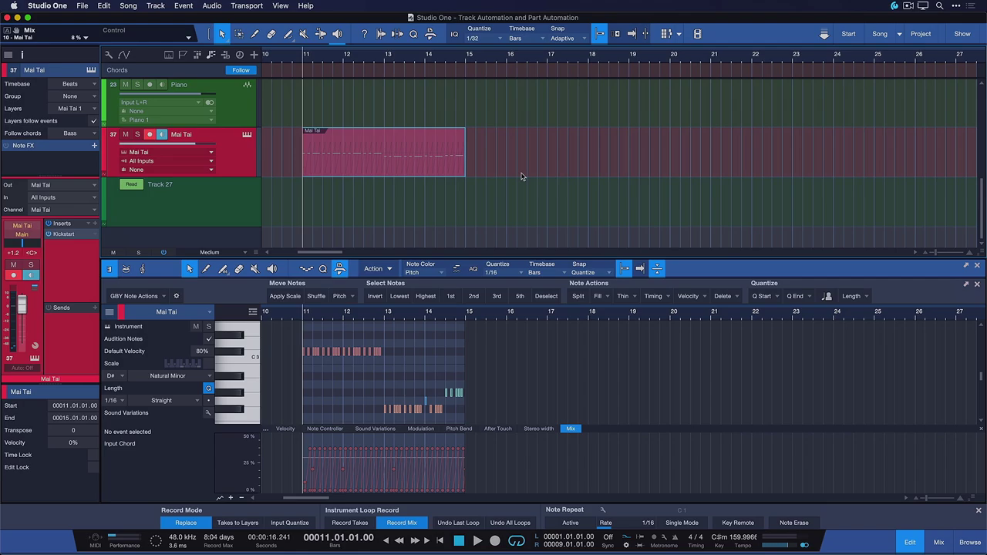
- Create a shared duplicate of the Mai Tai part at bar 15 and color it green
{"action": "key", "text": "z"}
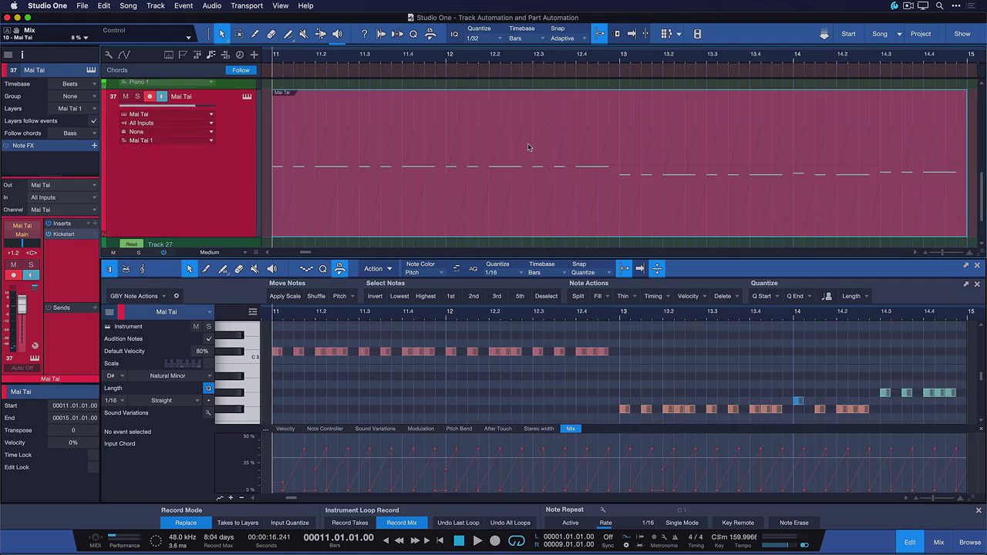
{"action": "key", "text": "w"}
{"action": "left_click_drag", "start_coordinate": [679, 158], "coordinate": [473, 146]}
{"action": "key", "text": "w"}
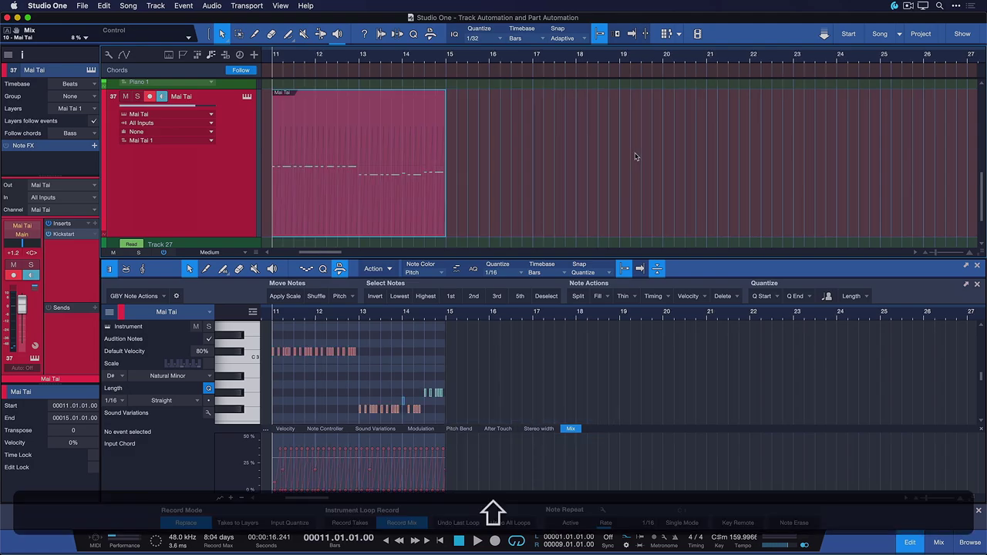
{"action": "key", "text": "shift+d"}
{"action": "right_click", "coordinate": [481, 224]}
{"action": "left_click", "coordinate": [481, 224]}
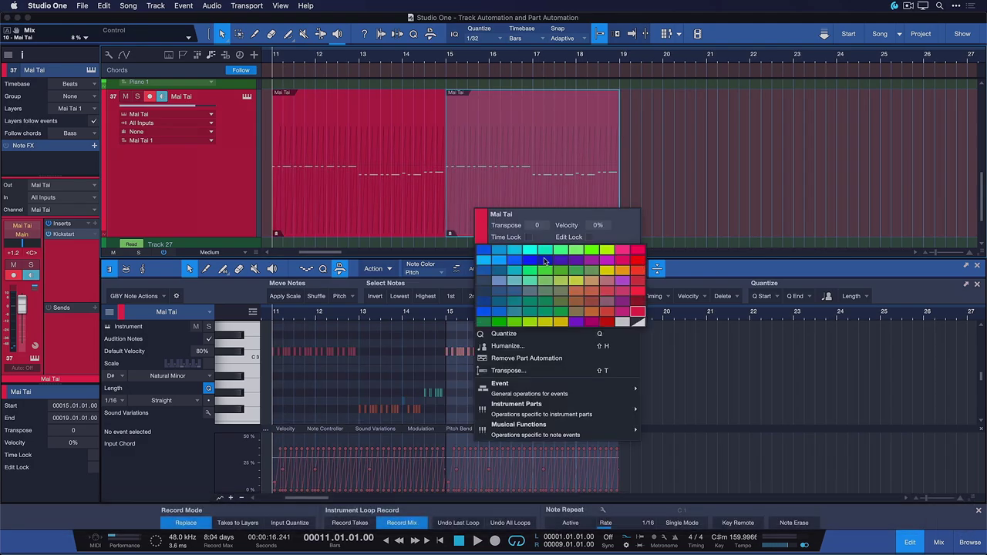
{"action": "left_click", "coordinate": [547, 262]}
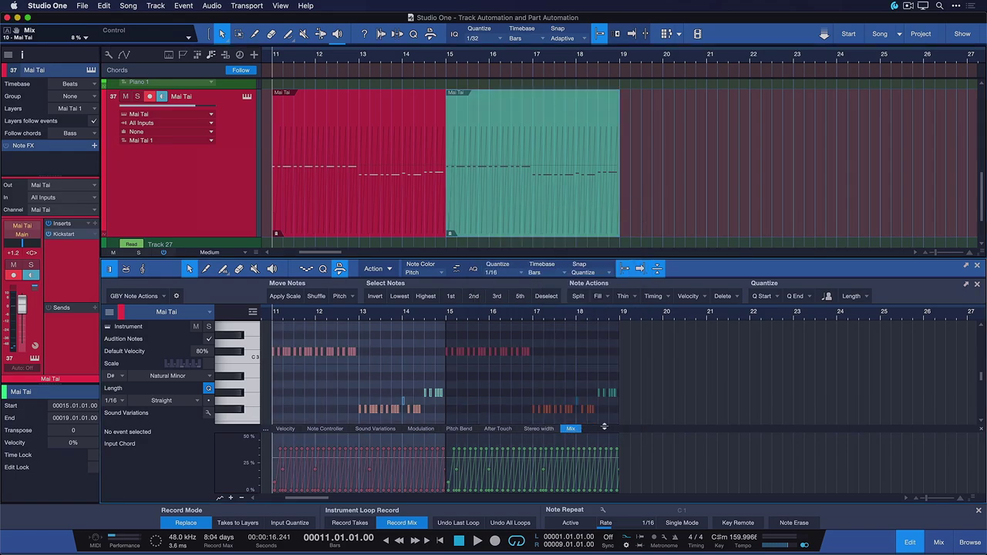
- Enlarge the Mix lane and use the Transform tool to lower the green part's saw curve to peaks of about 22 %
{"action": "left_click_drag", "start_coordinate": [605, 427], "coordinate": [614, 382]}
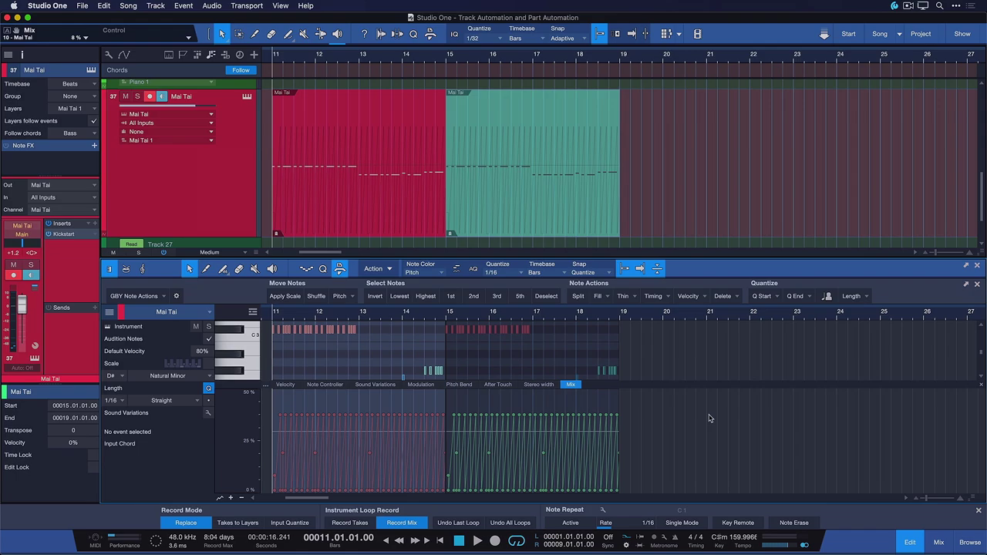
{"action": "left_click_drag", "start_coordinate": [678, 420], "coordinate": [426, 451]}
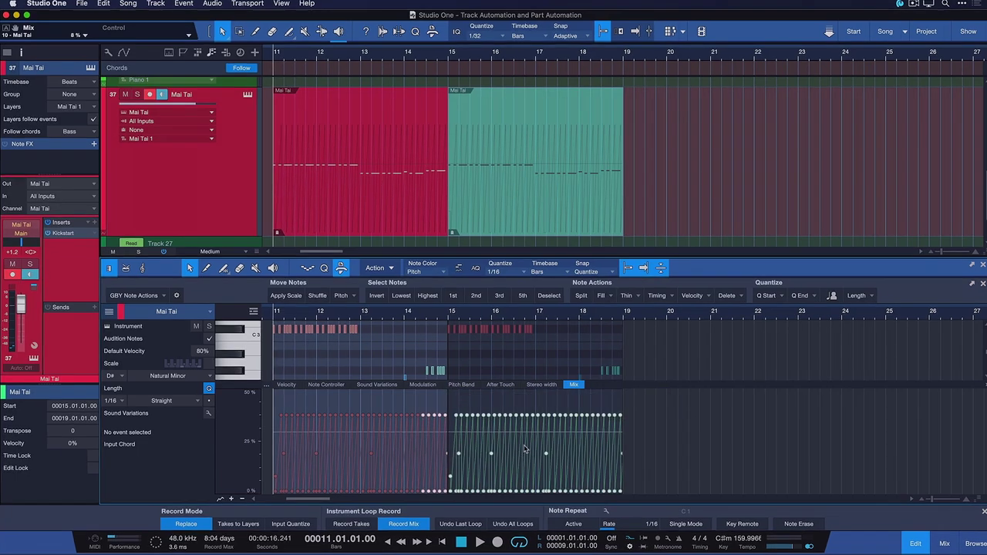
{"action": "left_click", "coordinate": [225, 269]}
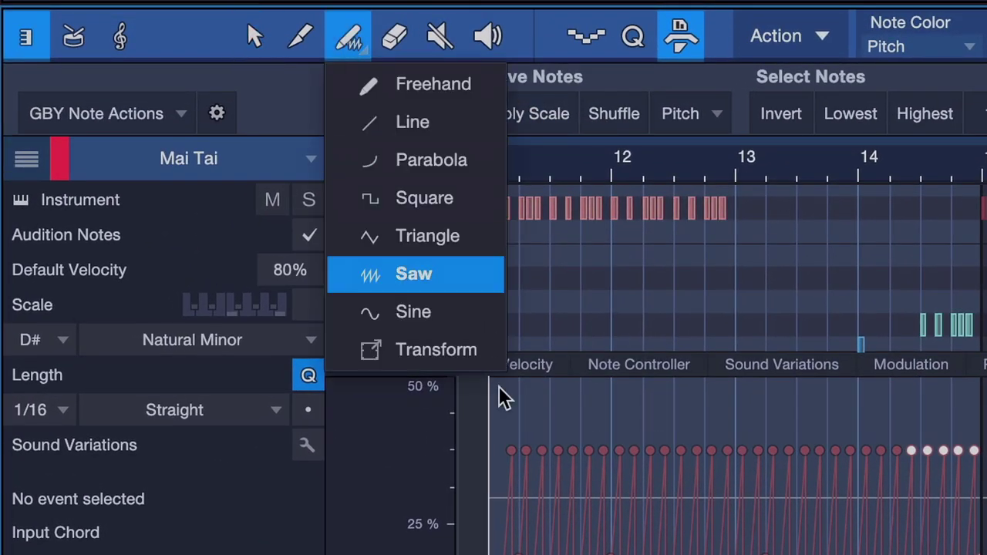
{"action": "left_click", "coordinate": [436, 350]}
{"action": "left_click", "coordinate": [367, 47]}
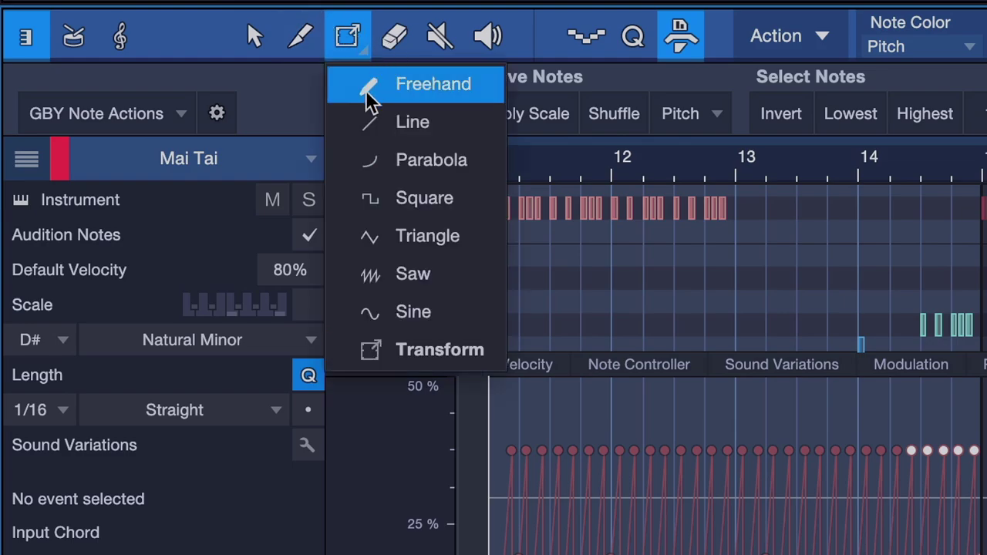
{"action": "left_click", "coordinate": [350, 37]}
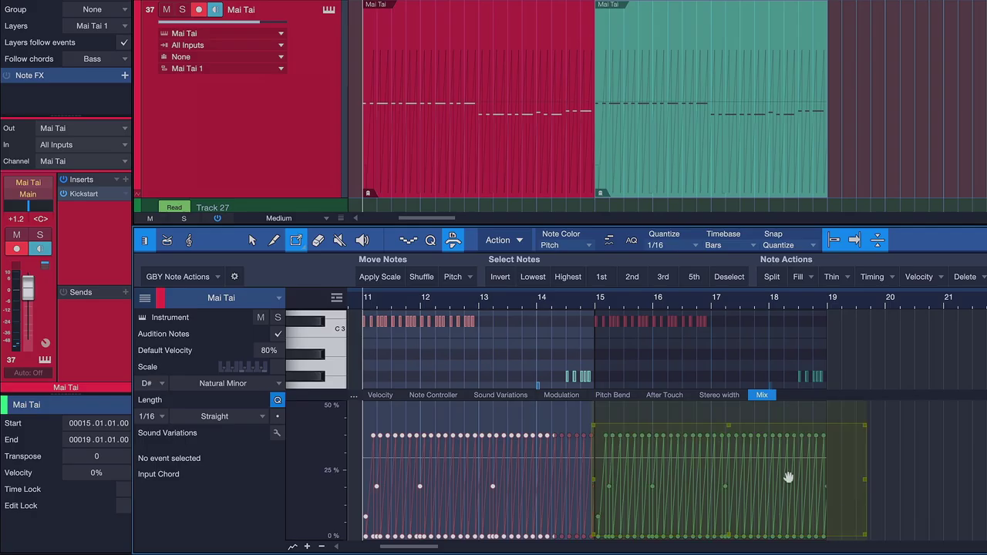
{"action": "left_click_drag", "start_coordinate": [745, 448], "coordinate": [687, 488]}
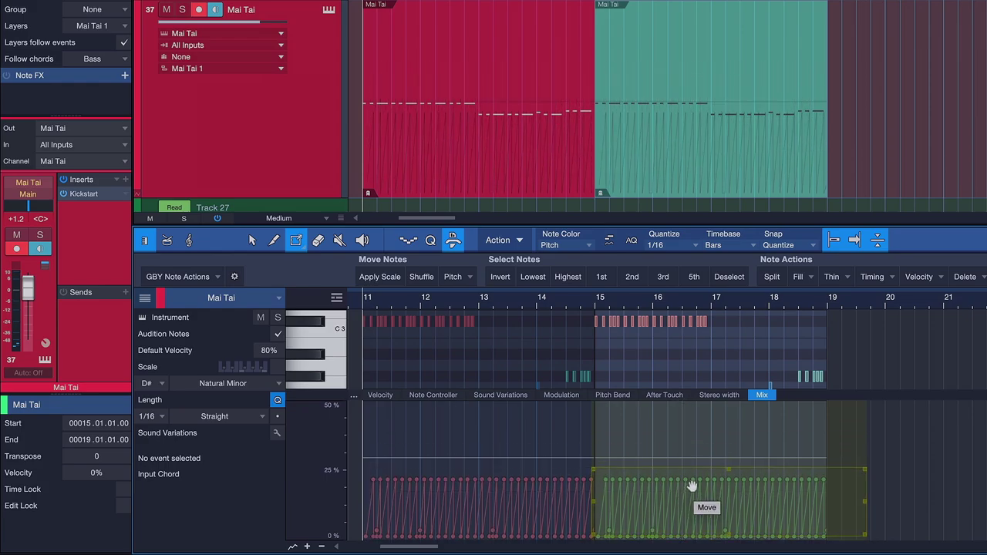